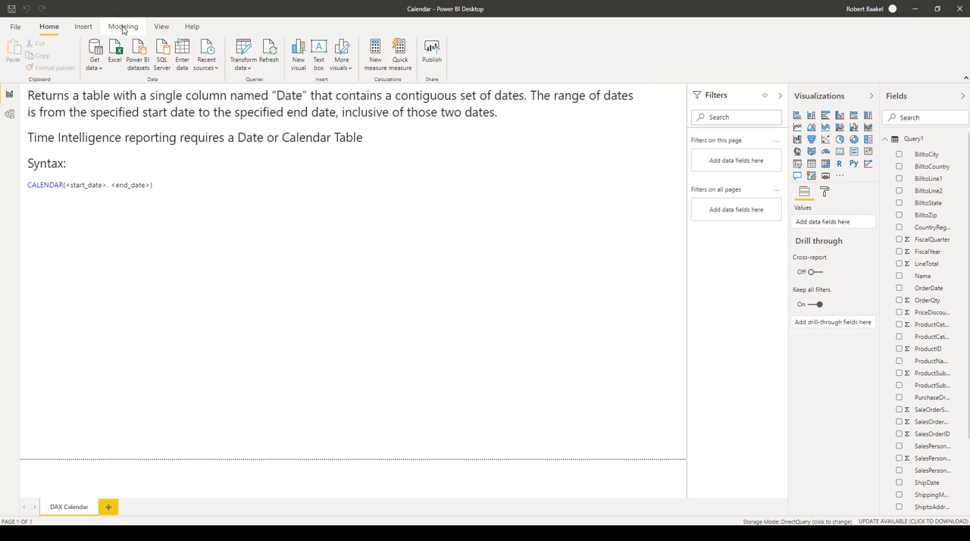
Create a new calculated table and name it Calendar in its formula.
click(123, 26)
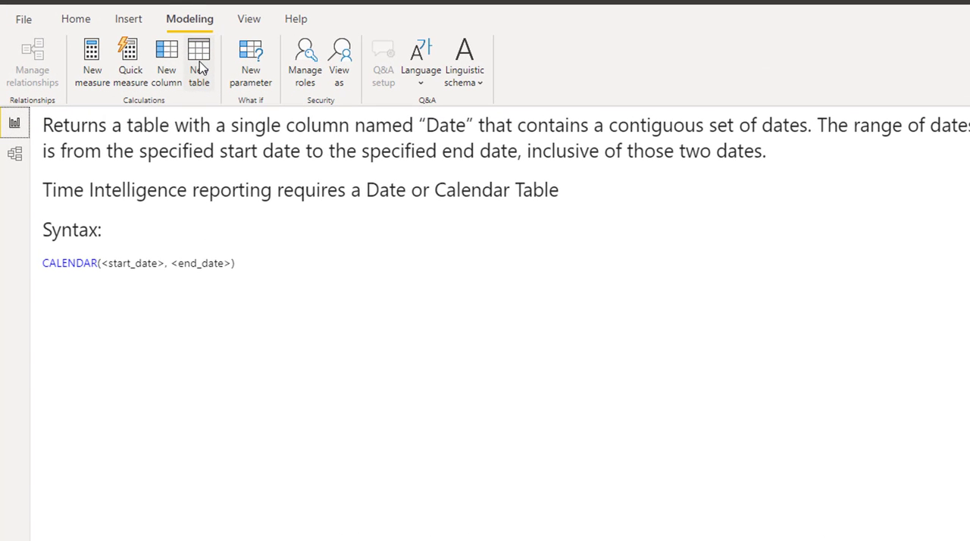
click(199, 68)
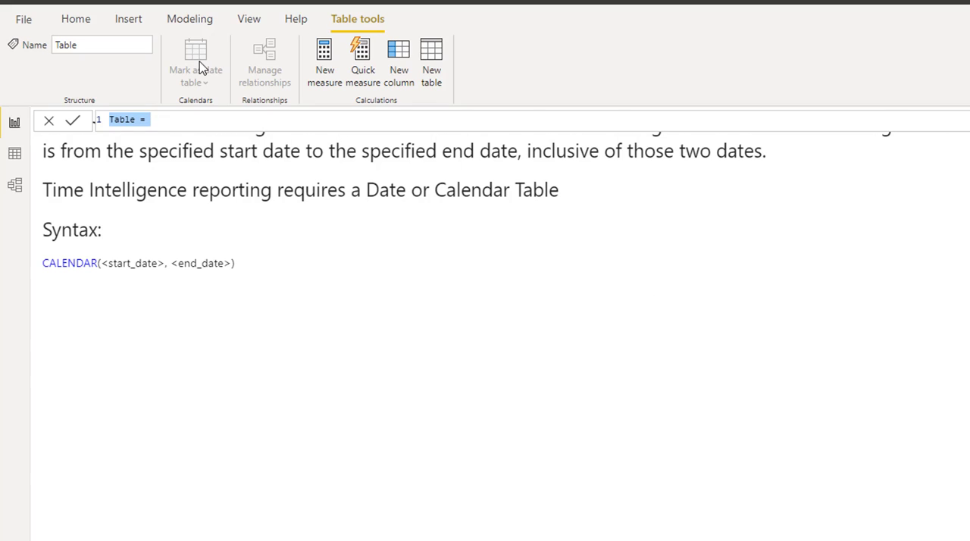
click(134, 119)
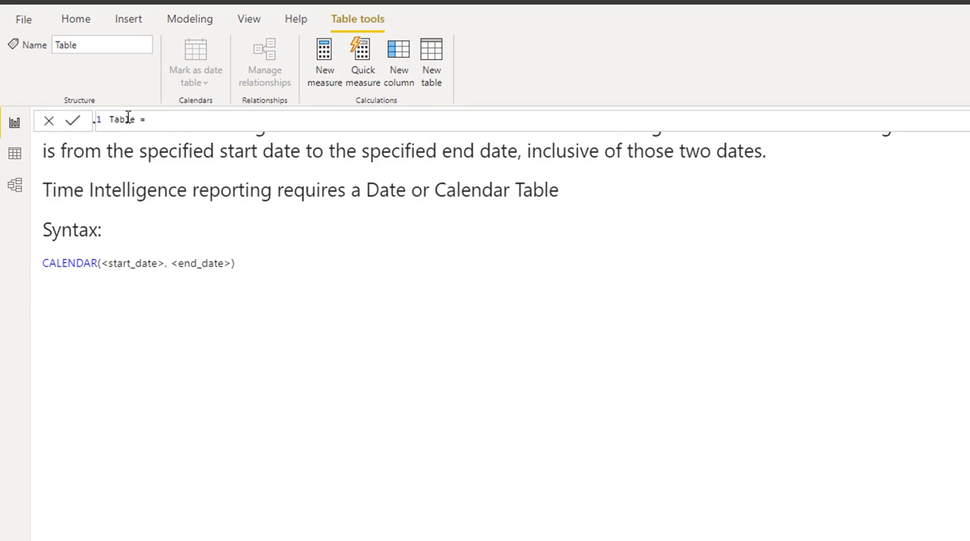
double_click(111, 119)
text(Cal)
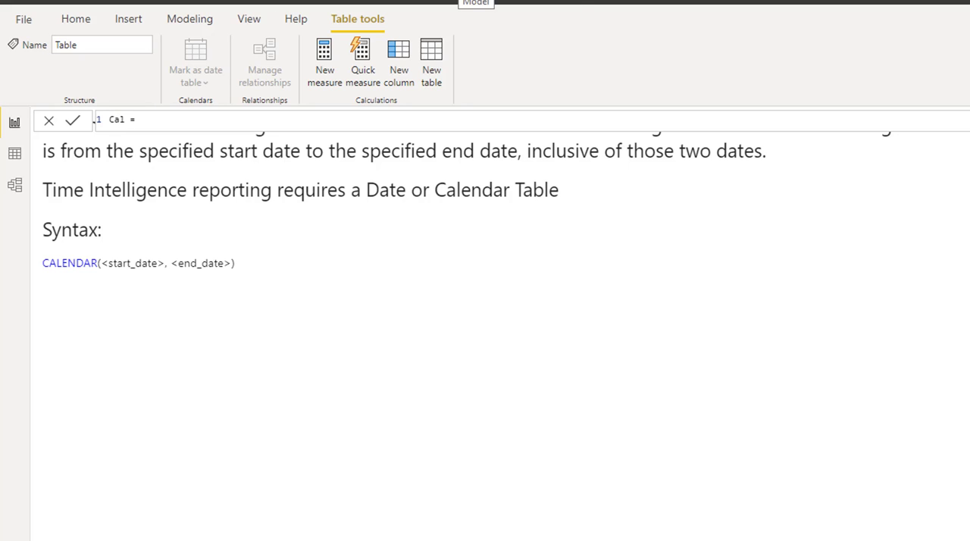
text(endar)
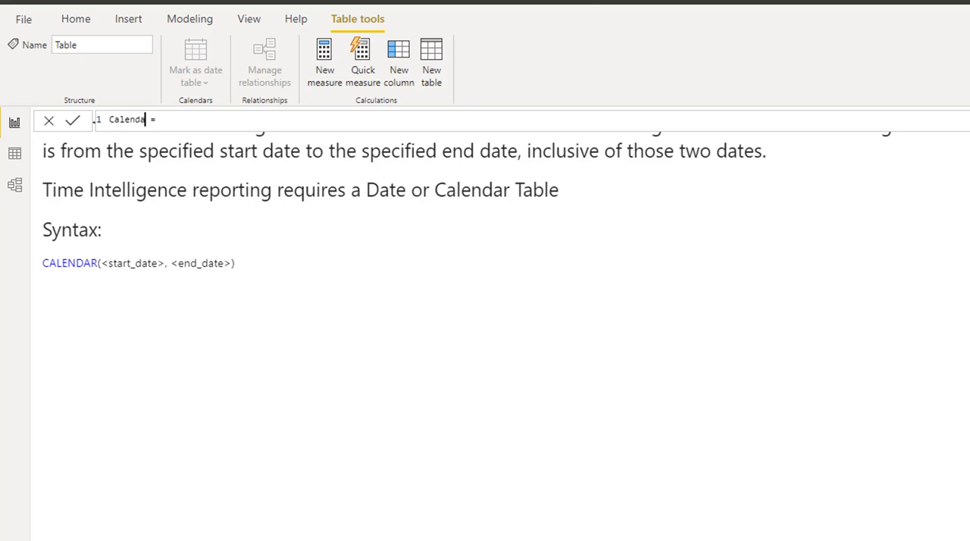
Begin the Calendar table's expression after the equals sign with the CALENDAR function.
key(Right)
key(Right)
key(Right)
text(C)
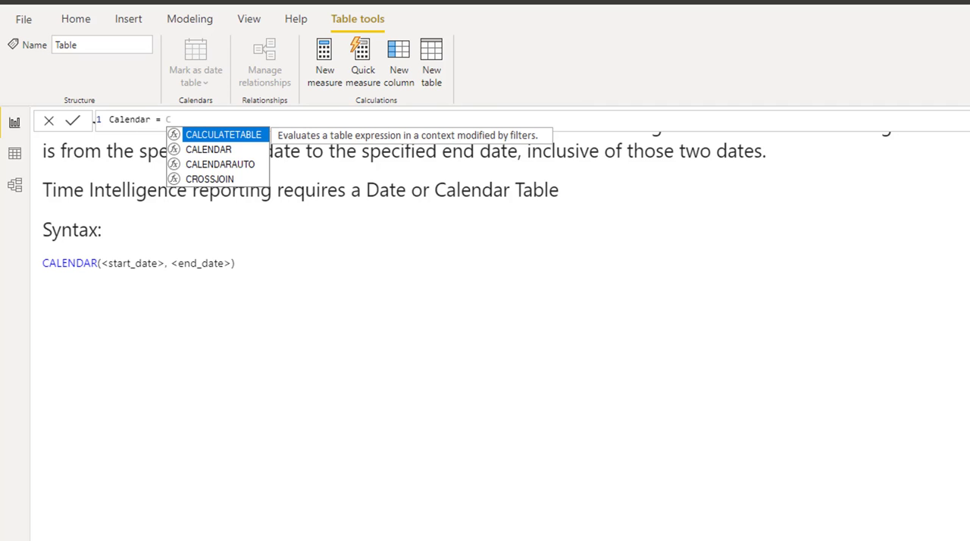
key(Down)
key(Tab)
text(()
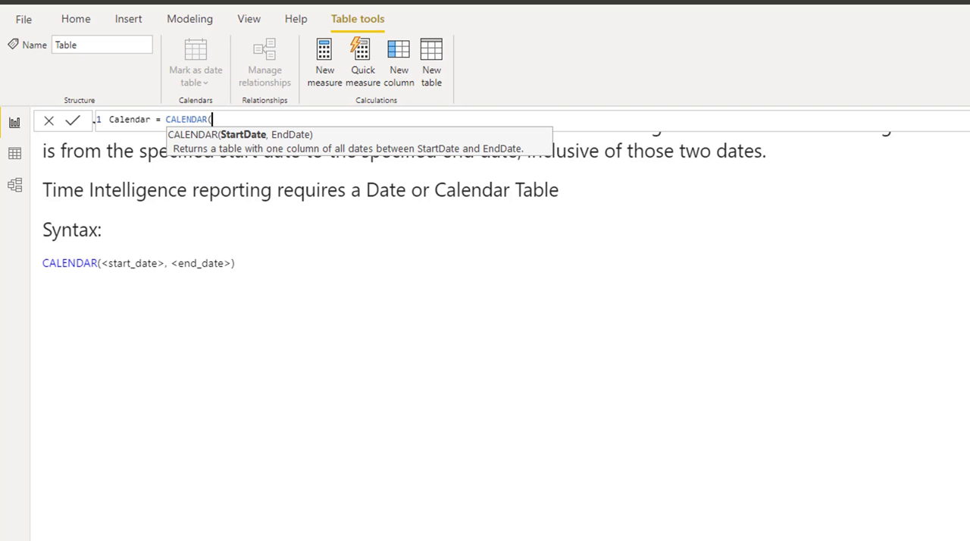
text(D)
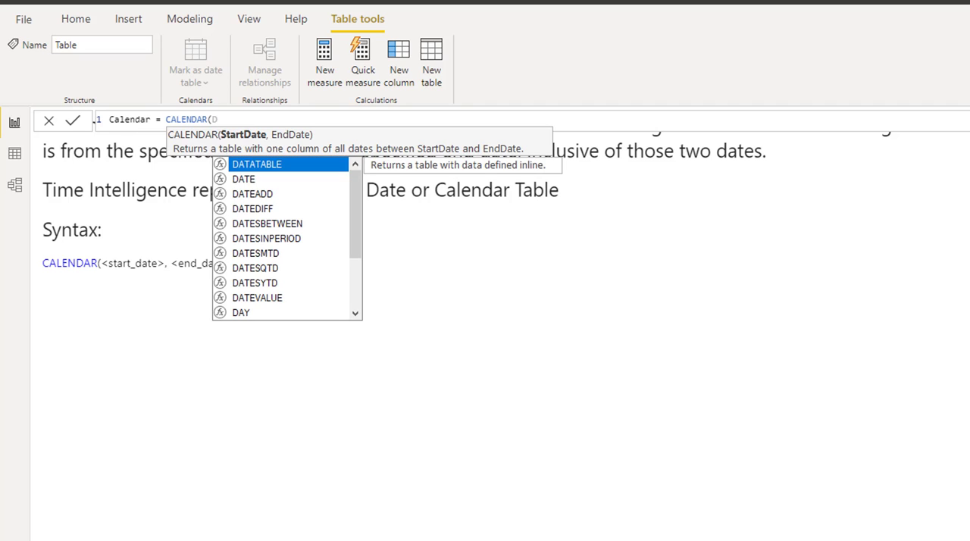
Enter DATE(2019,1,1) as the start date of the CALENDAR function.
key(Down)
key(Tab)
text(()
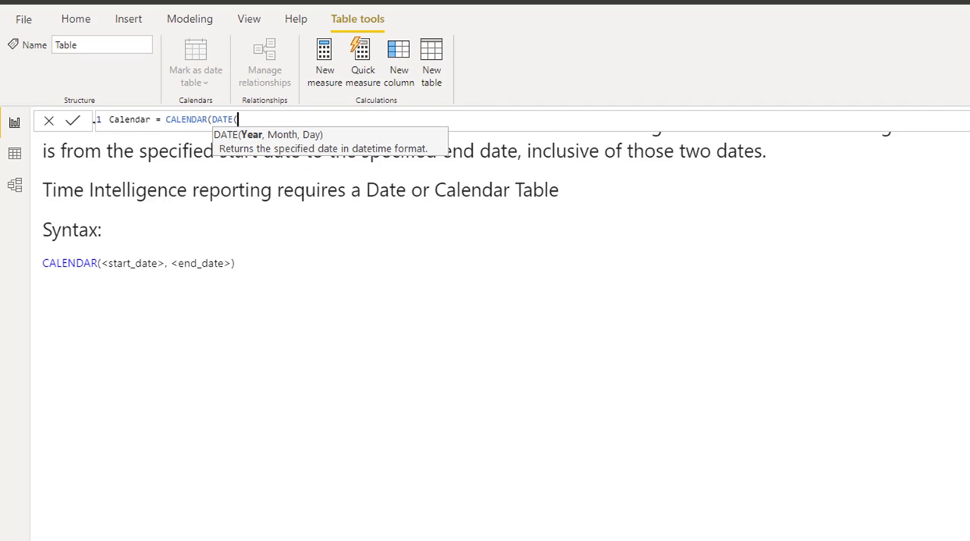
text(2019,1,)
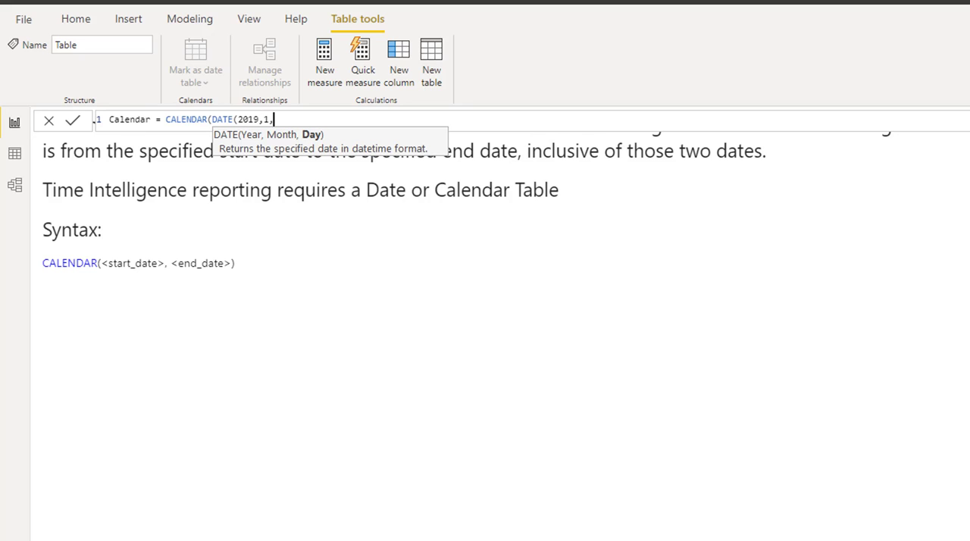
text(1))
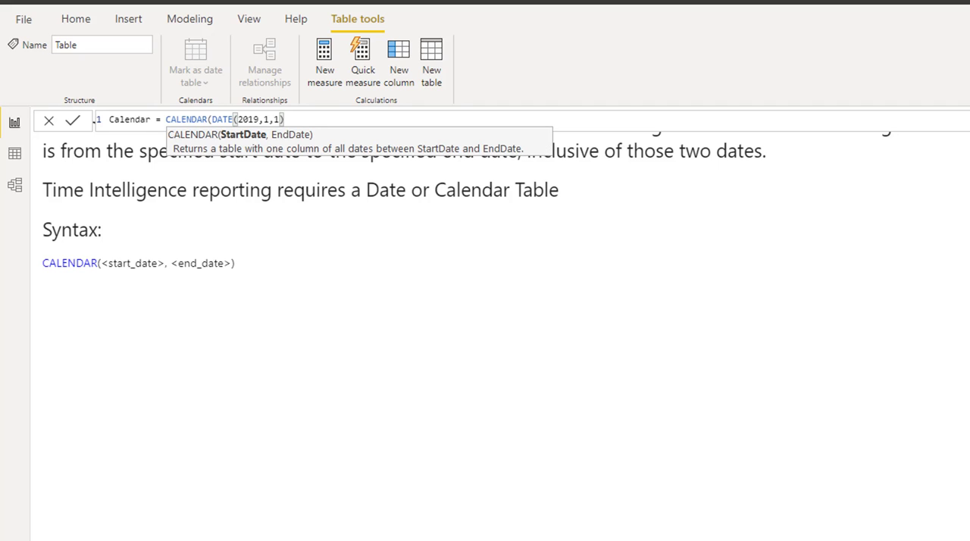
text(,)
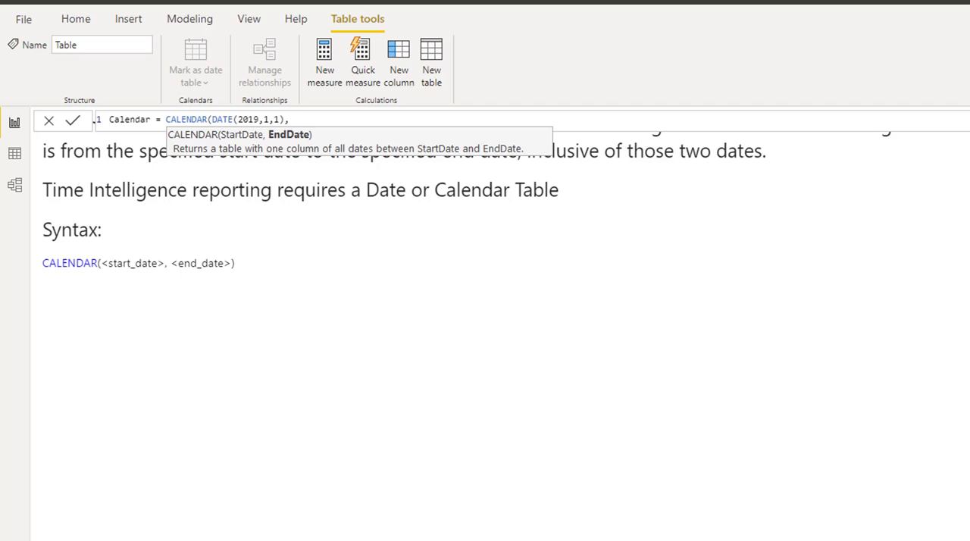
text(D)
Add DATE(2019,12,31) as the end date and commit the Calendar table formula.
key(Down)
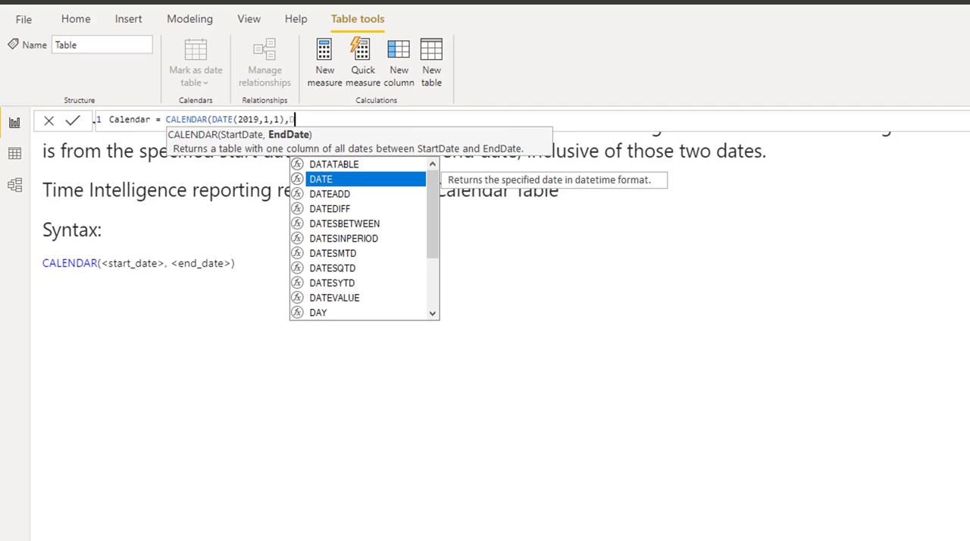
key(Tab)
text(2019)
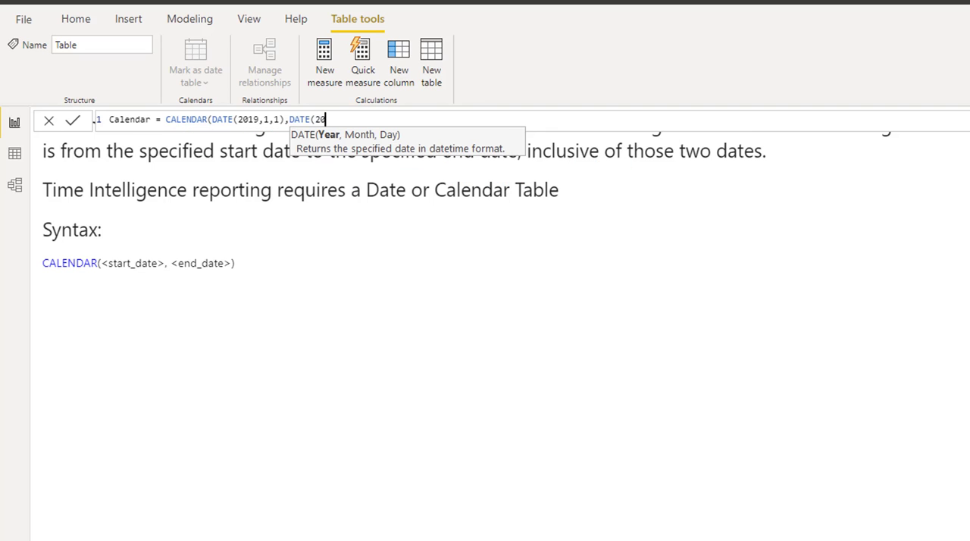
text(,)
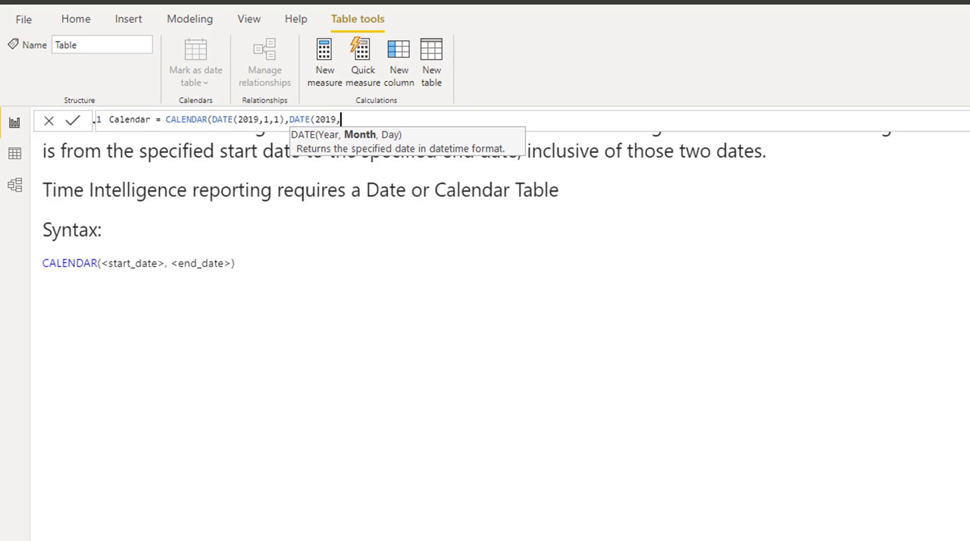
text(12,31)
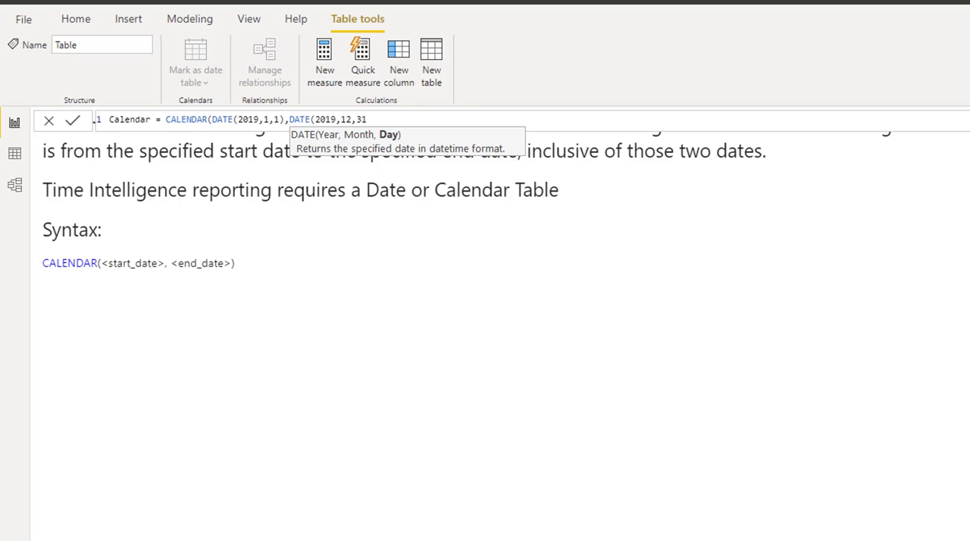
text()))
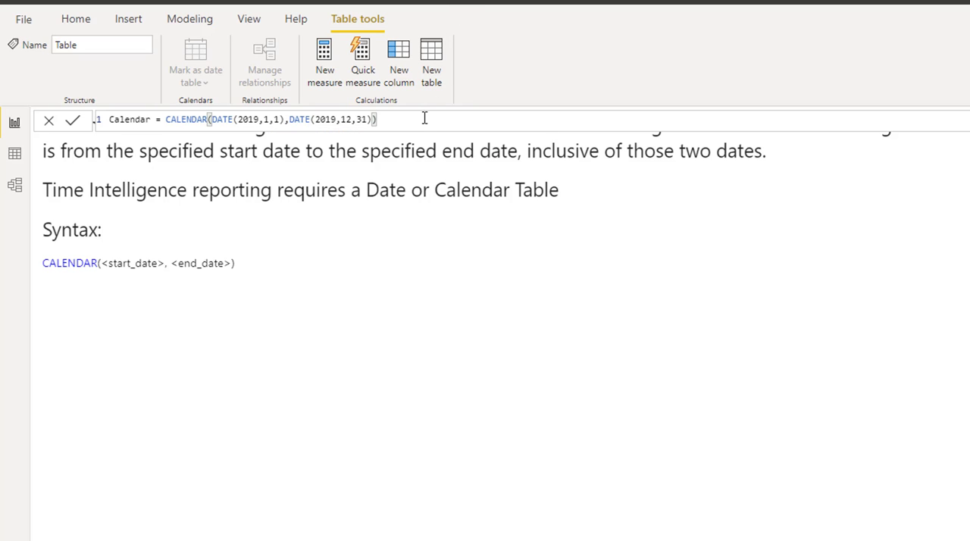
key(Return)
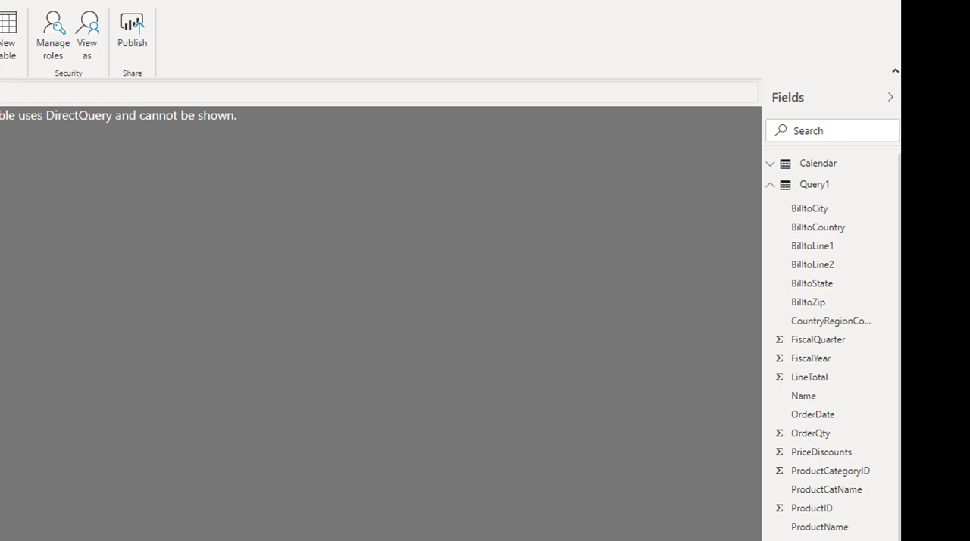
Display the Calendar table's Date column and review its dates from the first row to the last.
click(778, 164)
click(815, 188)
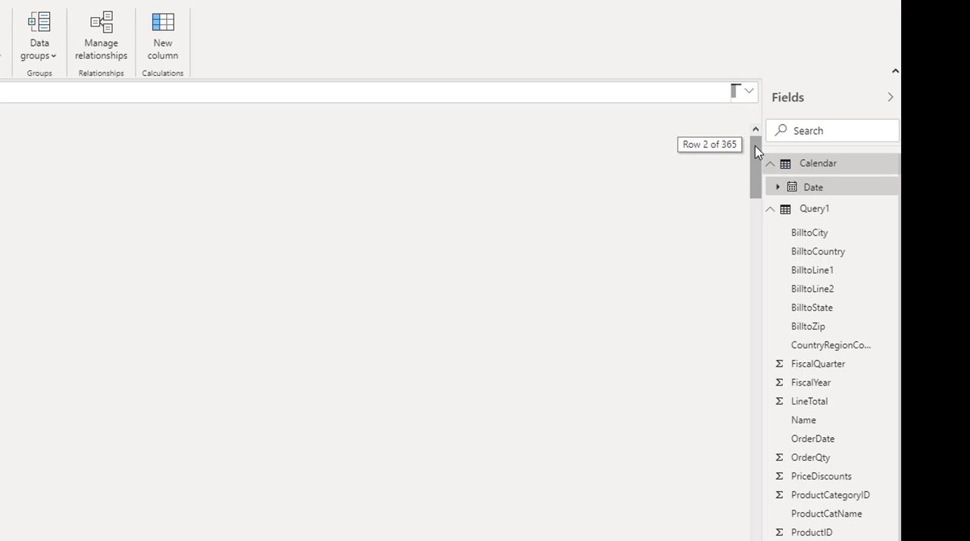
drag(748, 133, 755, 535)
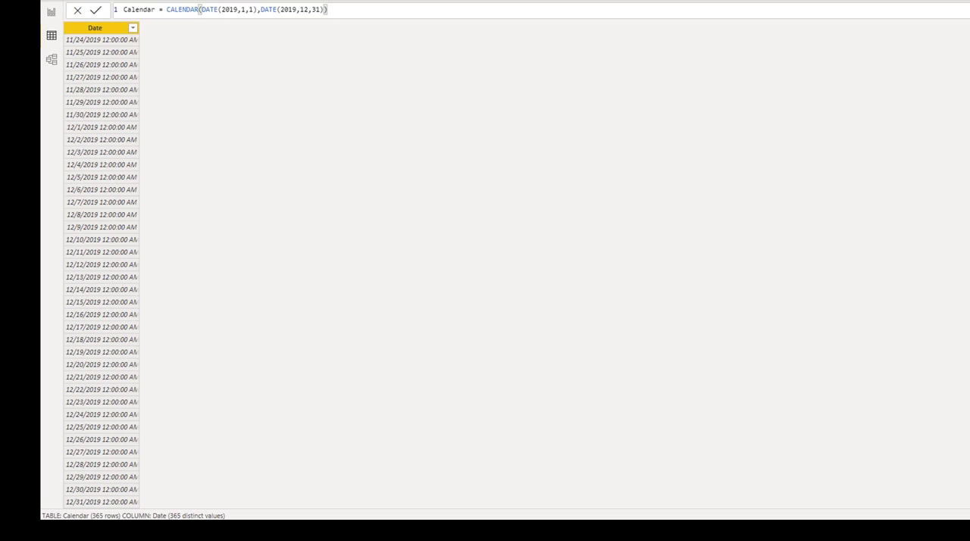
scroll(101, 273, up, 20)
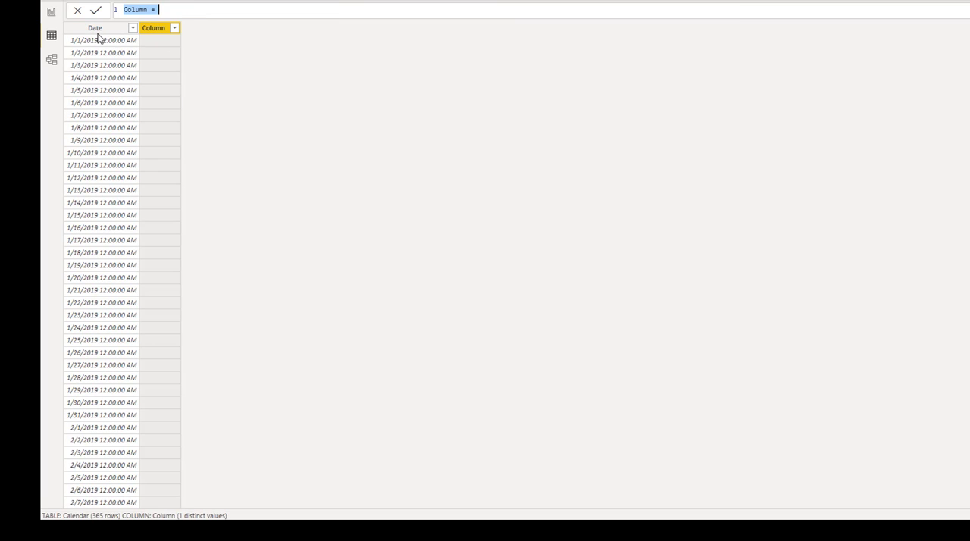
Name the new calculated column in the Calendar table Month.
drag(148, 10, 112, 14)
text(Mo)
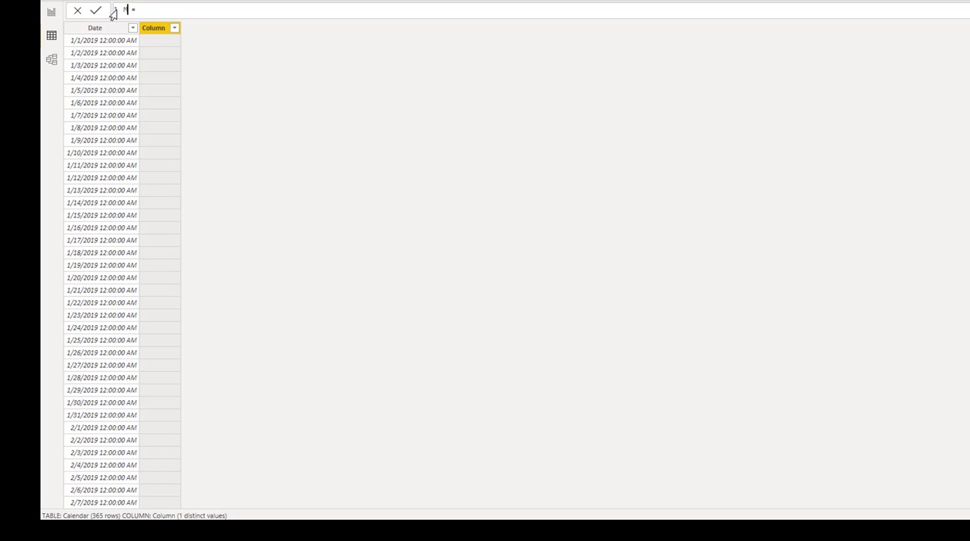
text(nth = F)
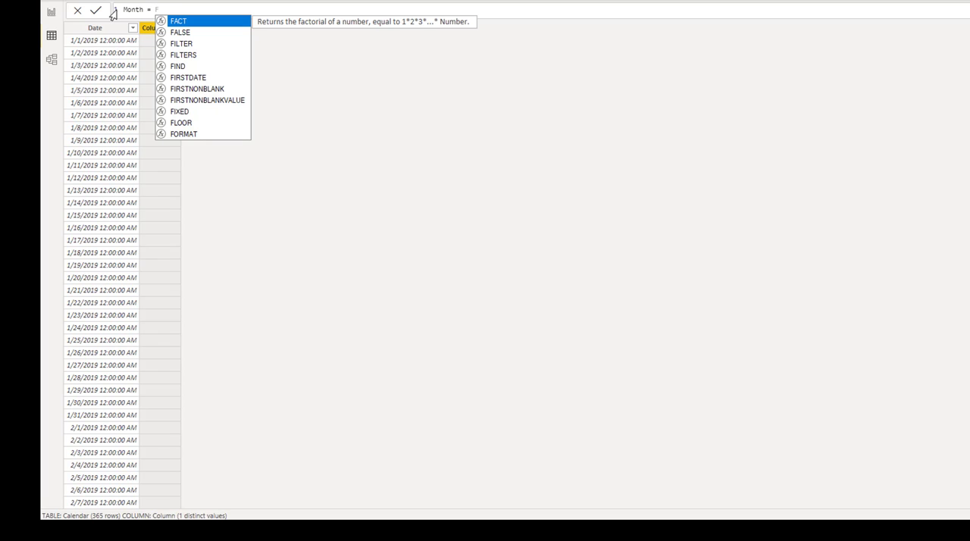
Start the Month expression with the FORMAT function, using 'Calendar'[Date] as its value.
key(Down)
key(Down)
key(Down)
key(Down)
key(Down)
key(Down)
key(Down)
key(Down)
key(Down)
key(Down)
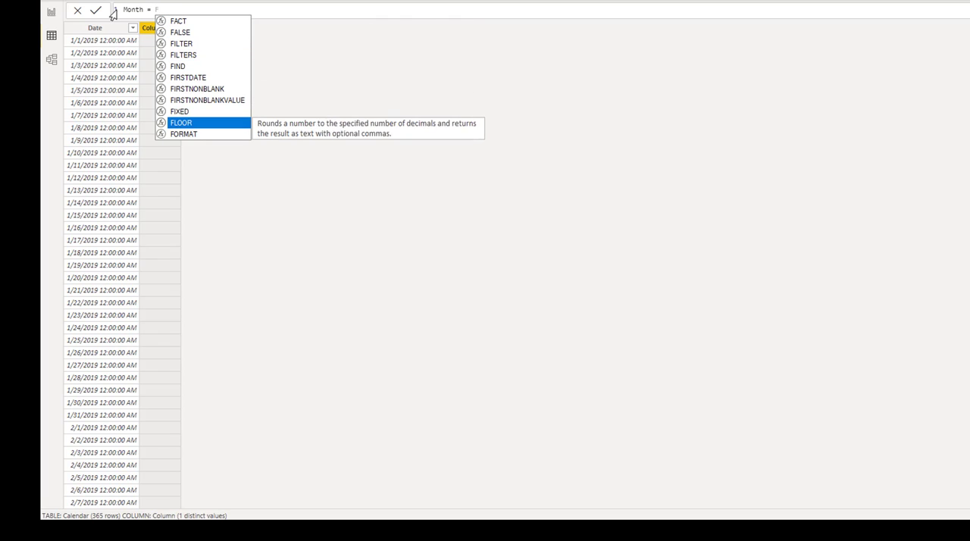
key(Tab)
text(D)
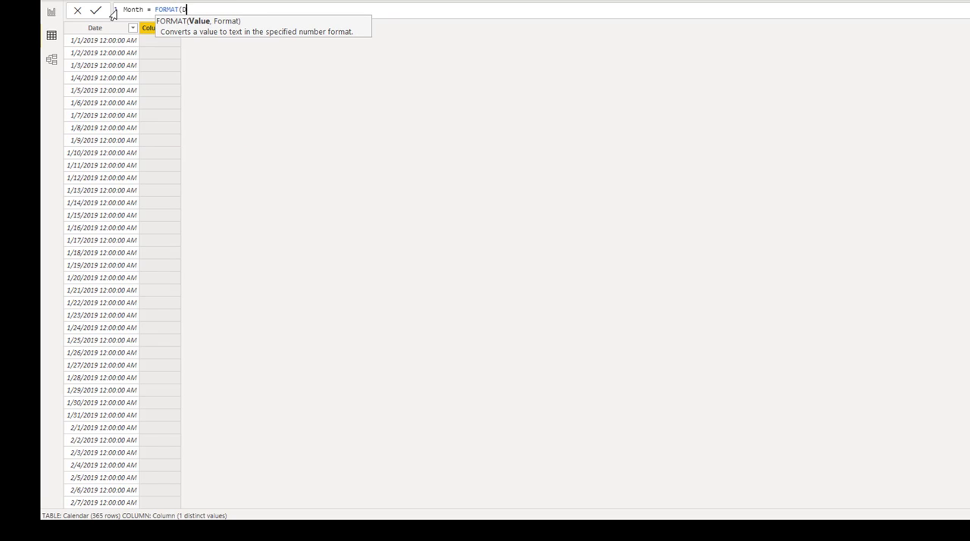
key(Up)
key(Tab)
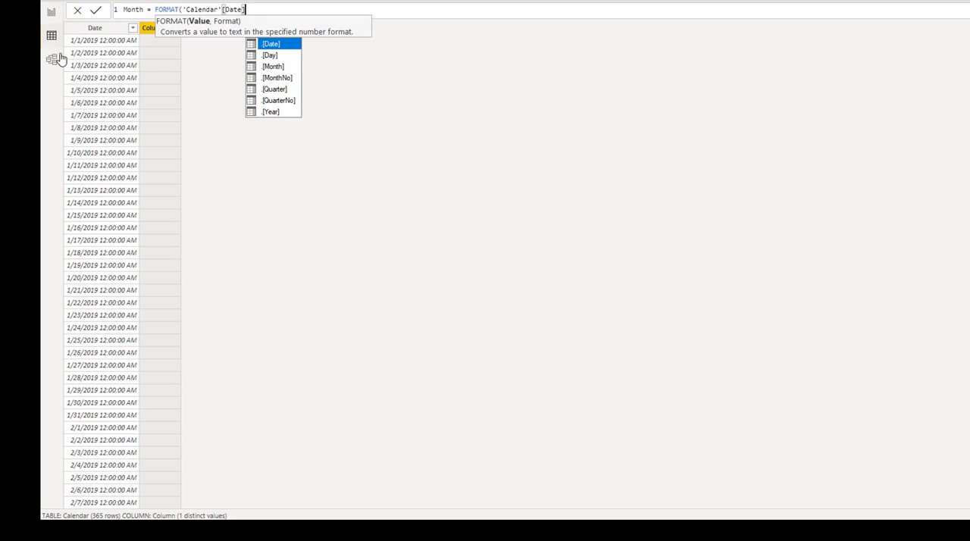
key(Escape)
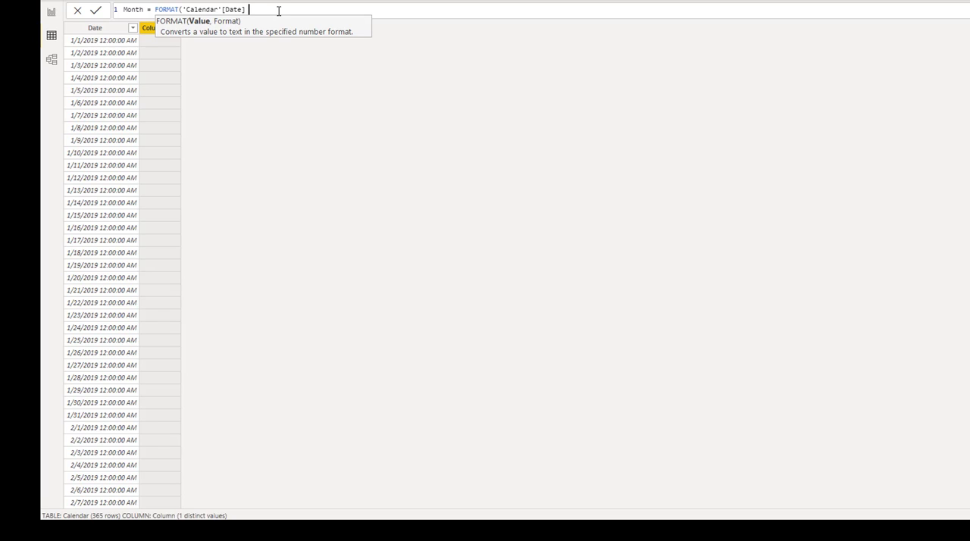
Complete the FORMAT function with the format string "mmmm" and commit the Month column.
text(, ')
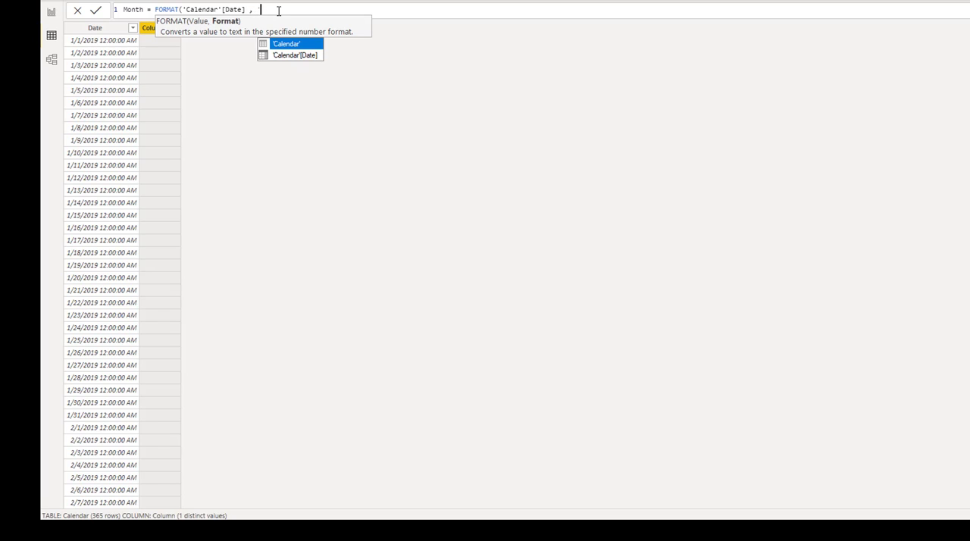
text(,,,)
key(BackSpace)
key(BackSpace)
key(BackSpace)
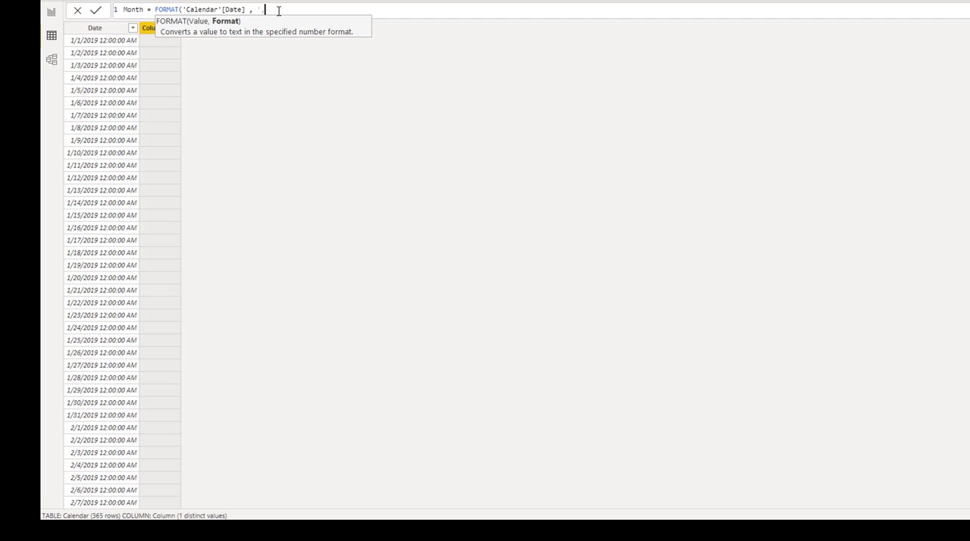
text(mmmm)
key(Left)
key(Left)
key(Left)
key(Left)
key(Left)
key(BackSpace)
text(")
click(298, 12)
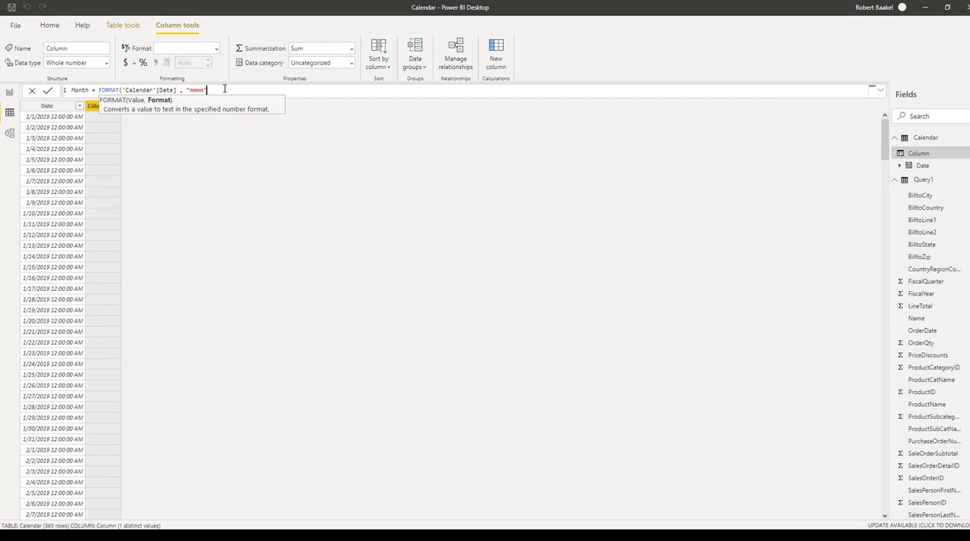
text())
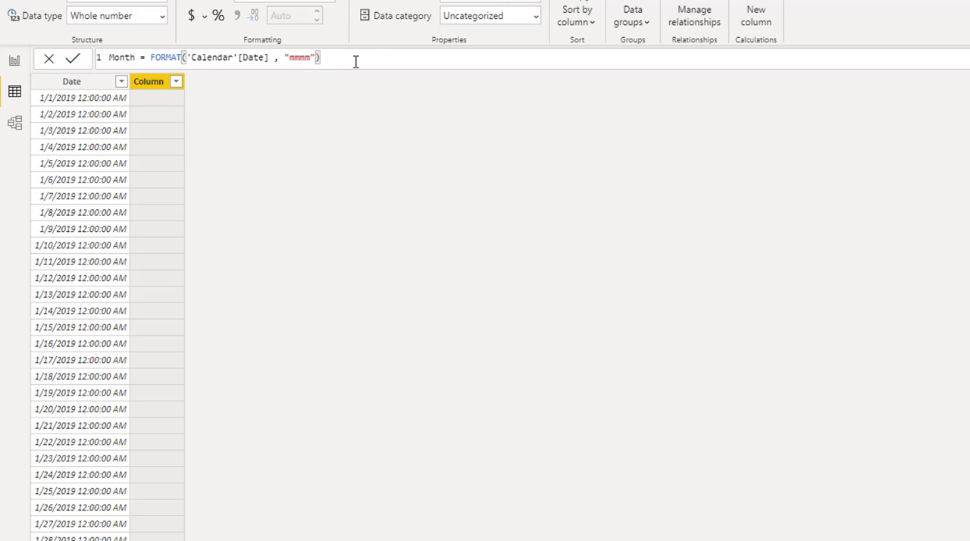
key(Return)
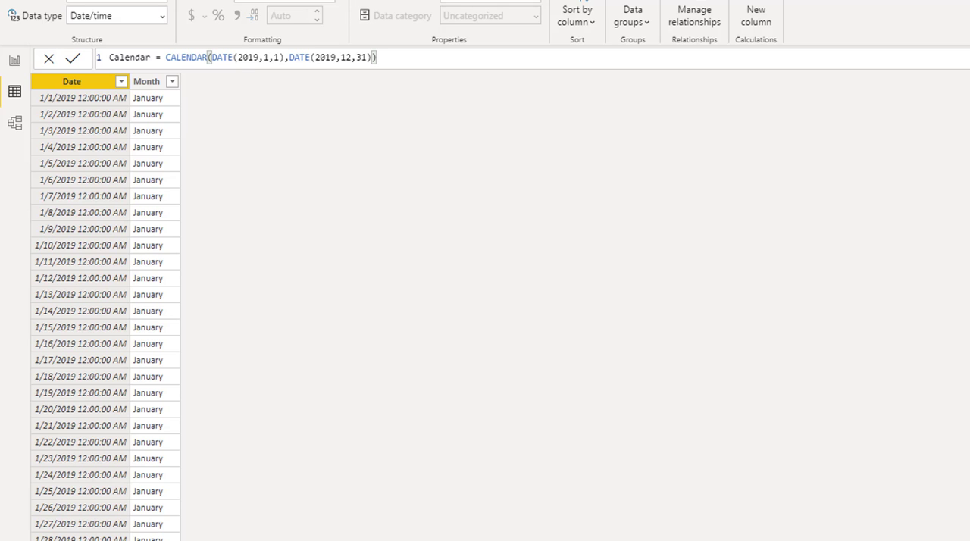
Look through the Calendar table rows to check the month name against each date.
scroll(105, 315, down, 20)
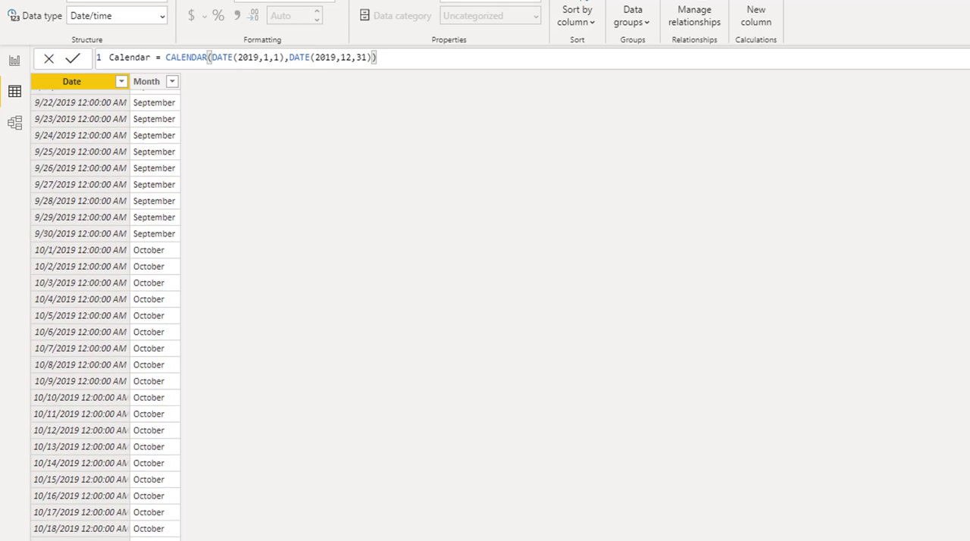
scroll(105, 316, down, 7)
scroll(106, 316, up, 20)
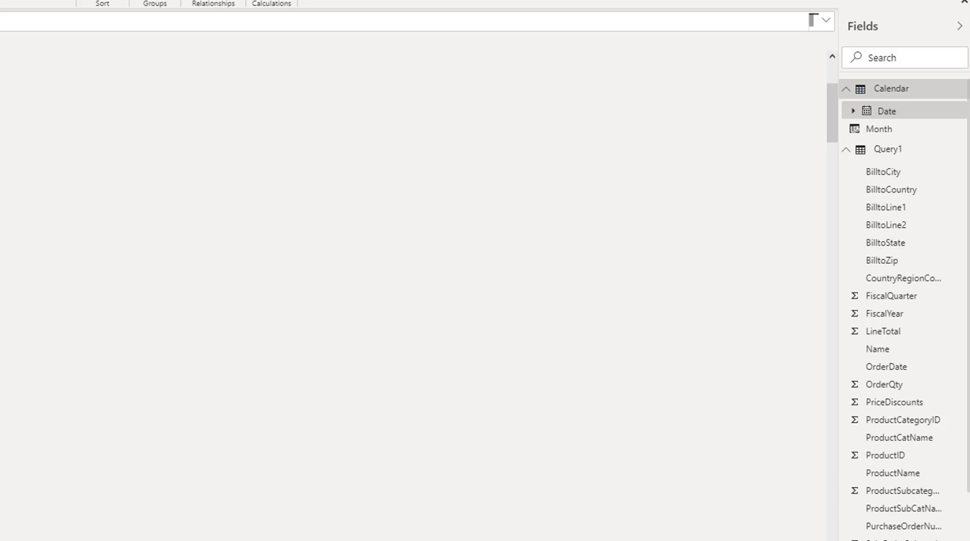
click(868, 155)
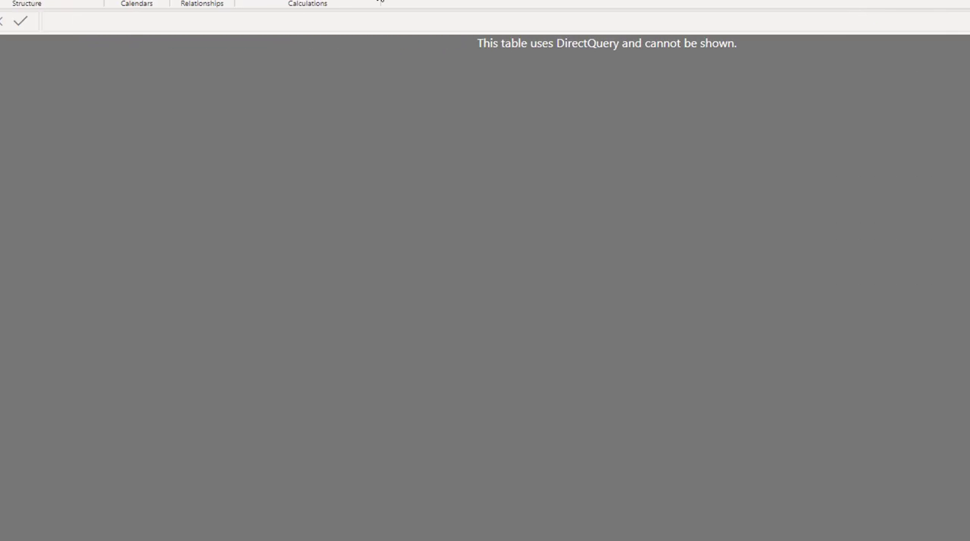
click(410, 1)
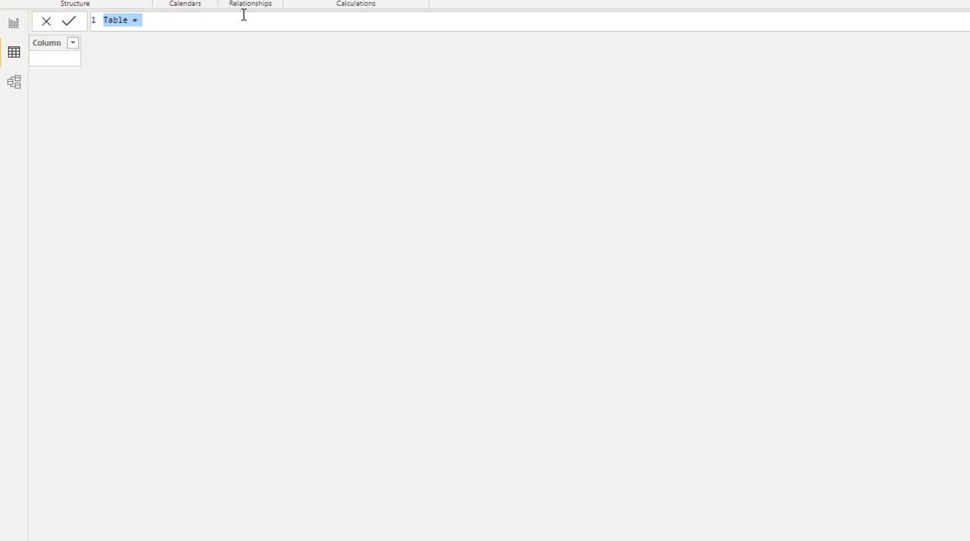
click(69, 26)
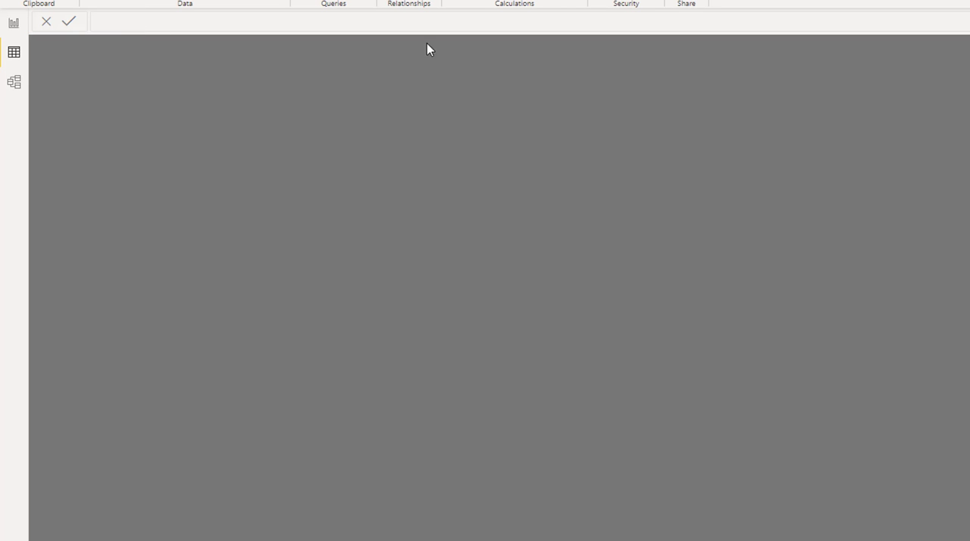
Create a new calculated table and name it Calendar 2.
click(15, 53)
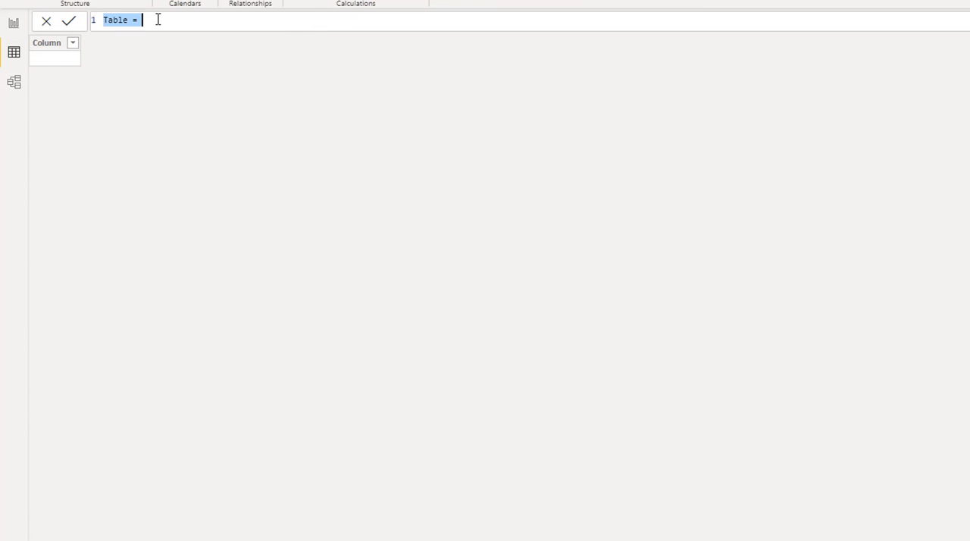
click(123, 19)
key(Delete)
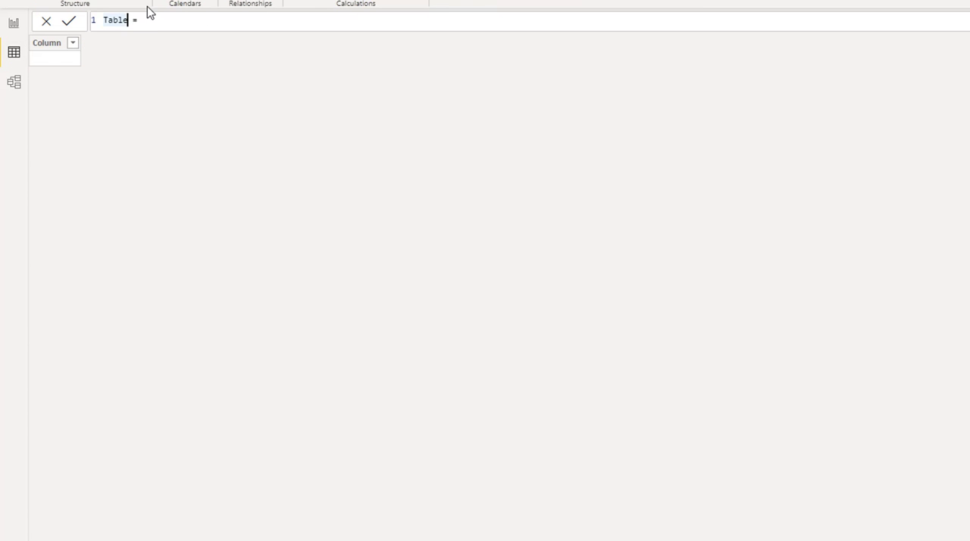
key(BackSpace)
key(BackSpace)
key(BackSpace)
key(BackSpace)
text(Calendar 2)
key(Right)
key(Right)
text(C)
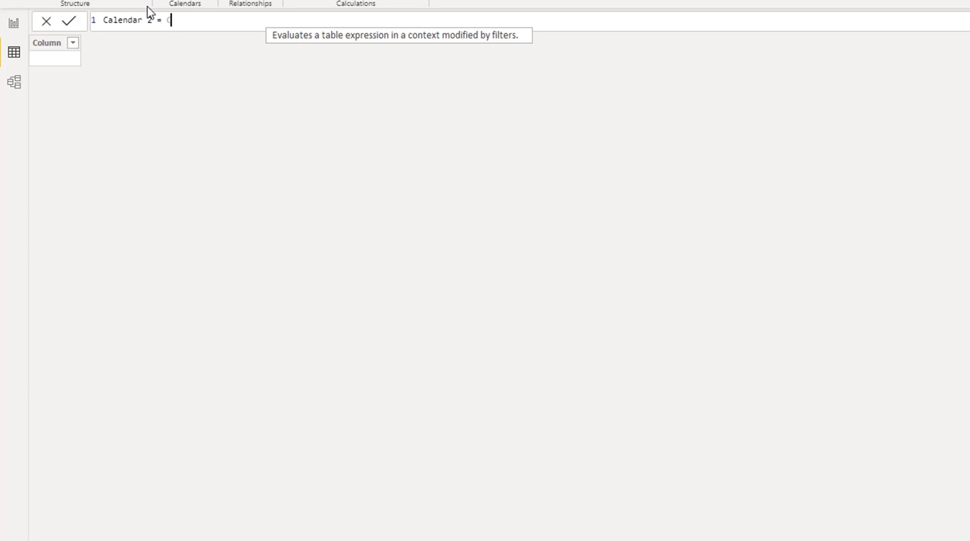
key(Down)
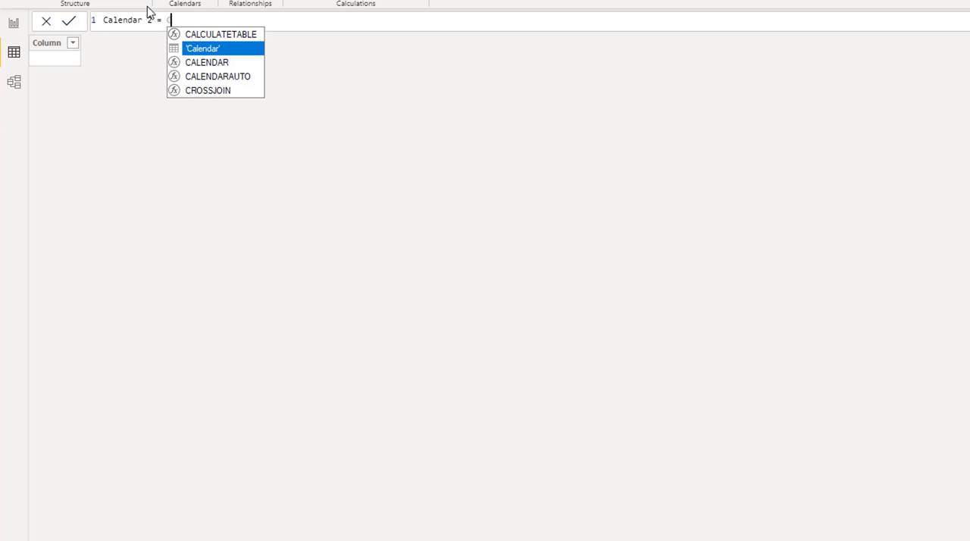
key(Tab)
key(BackSpace)
key(BackSpace)
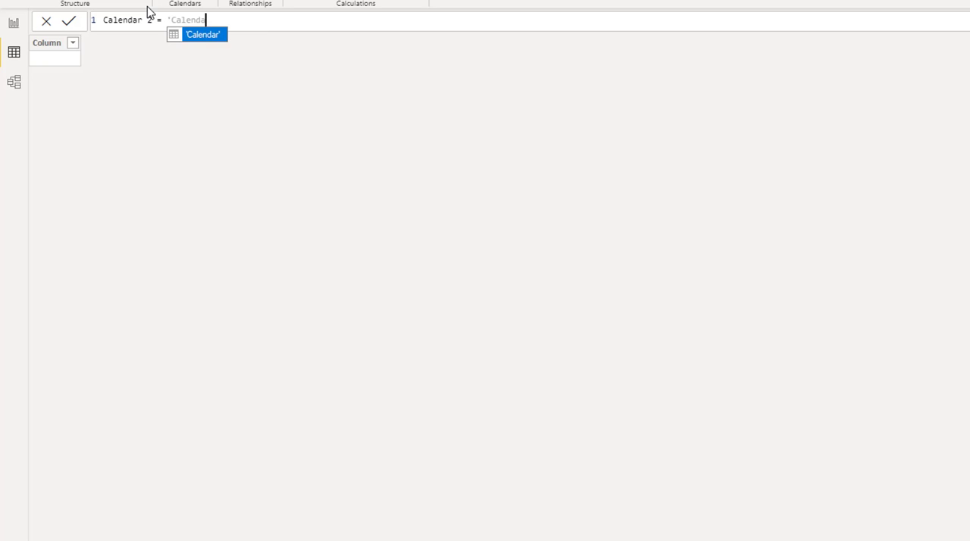
key(BackSpace)
key(BackSpace)
key(BackSpace)
key(BackSpace)
key(BackSpace)
key(BackSpace)
key(BackSpace)
key(BackSpace)
Begin the Calendar 2 expression with the CALENDAR function.
text(C)
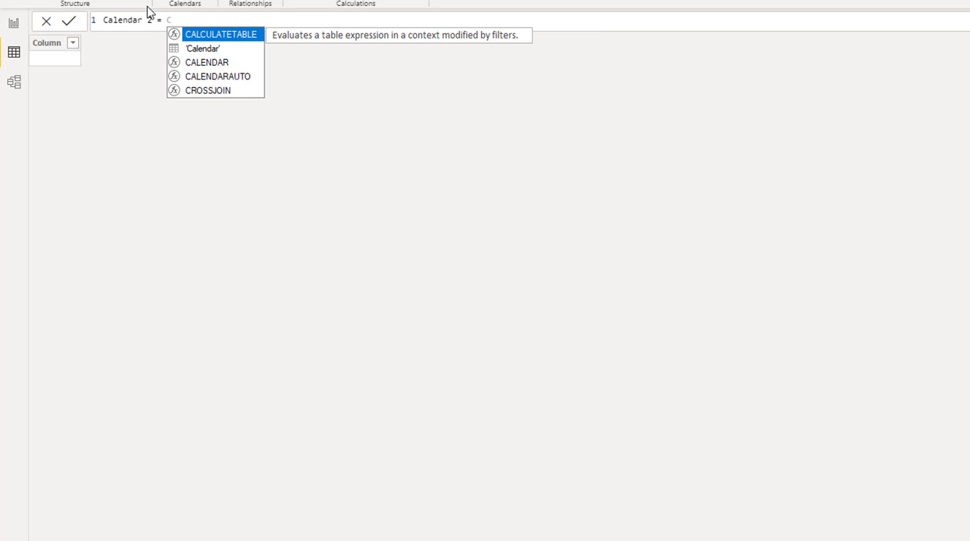
key(Down)
key(Down)
key(Tab)
text(()
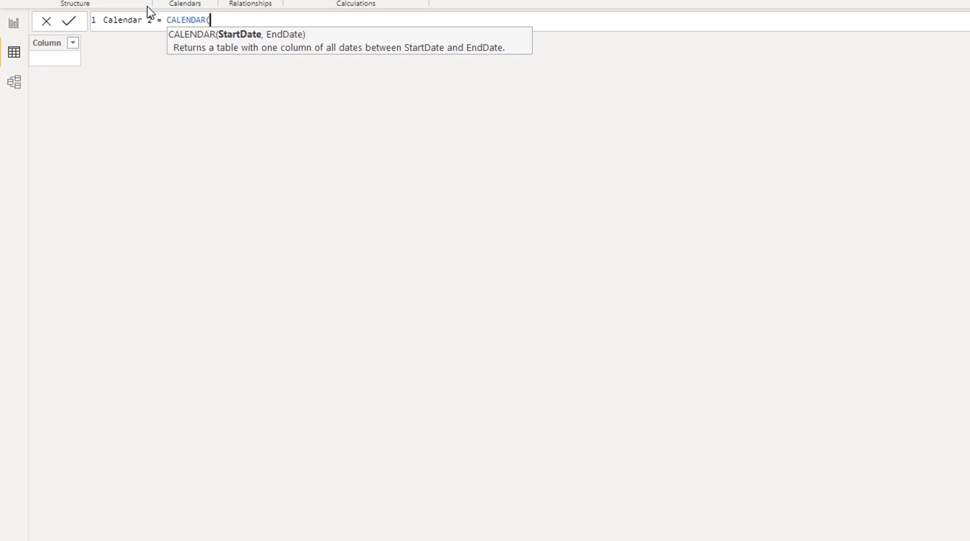
text(MI)
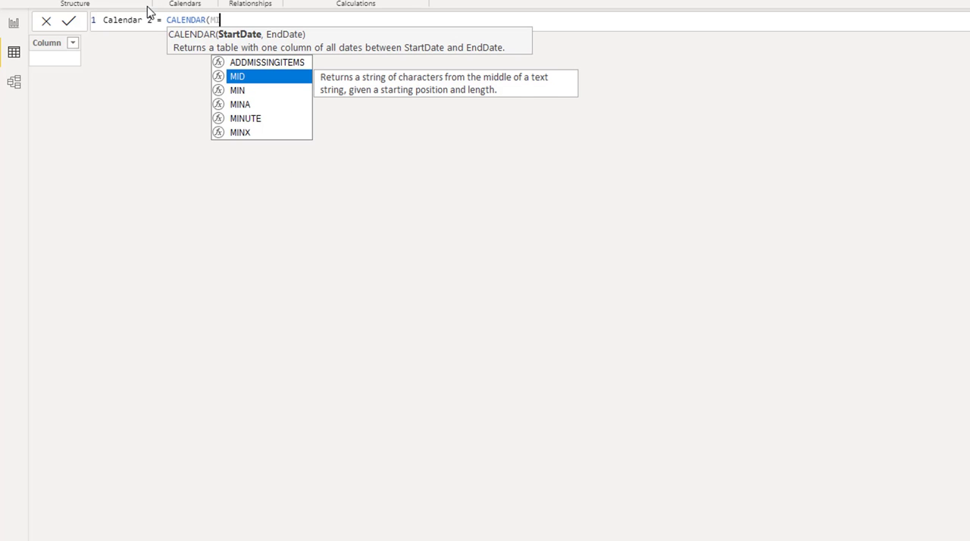
Set the CALENDAR start date to the MIN of Query1[OrderDate].
key(Down)
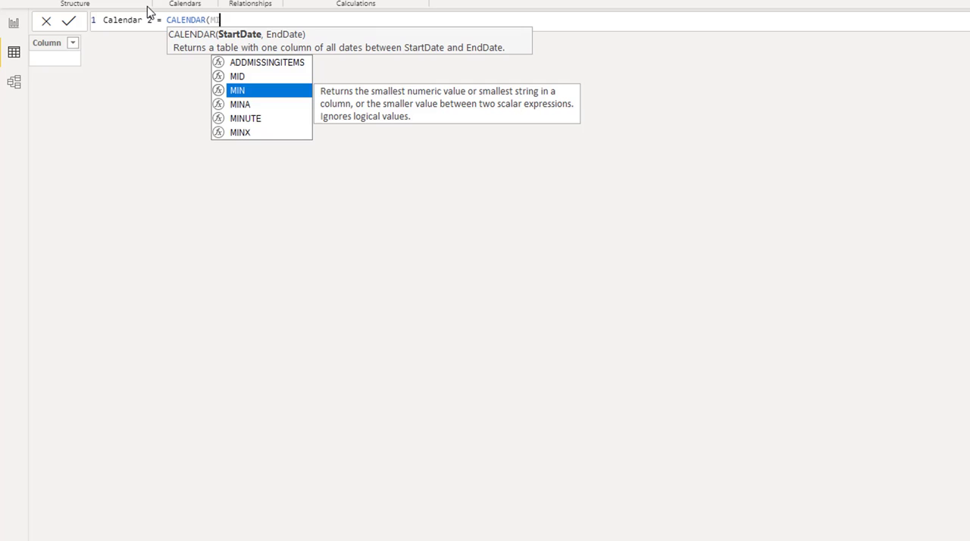
key(Tab)
text(()
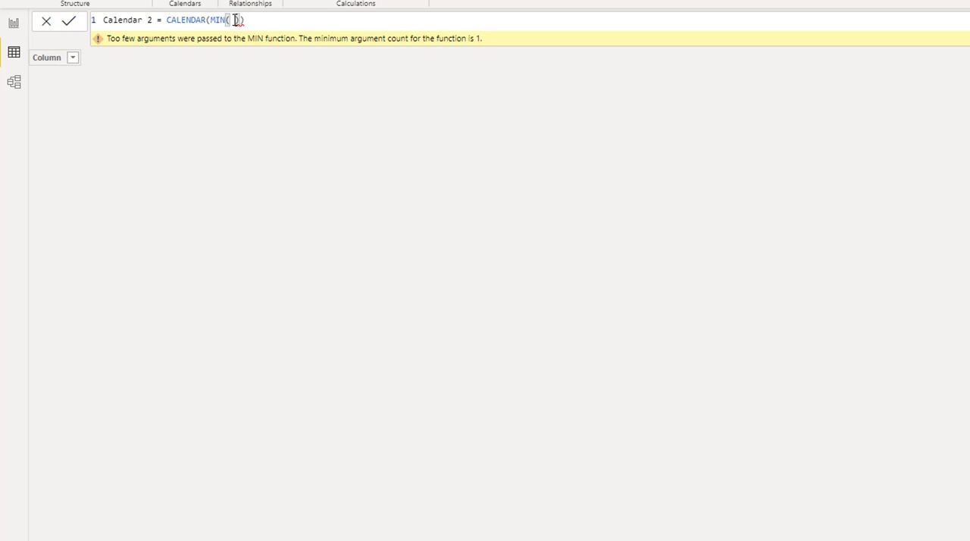
text(o)
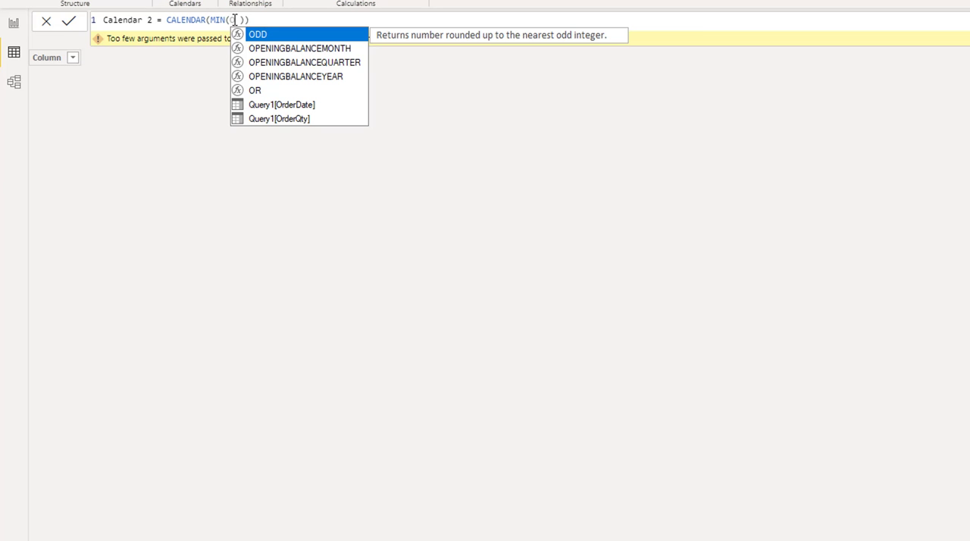
key(Down)
key(Down)
key(Down)
key(Down)
key(Down)
key(Tab)
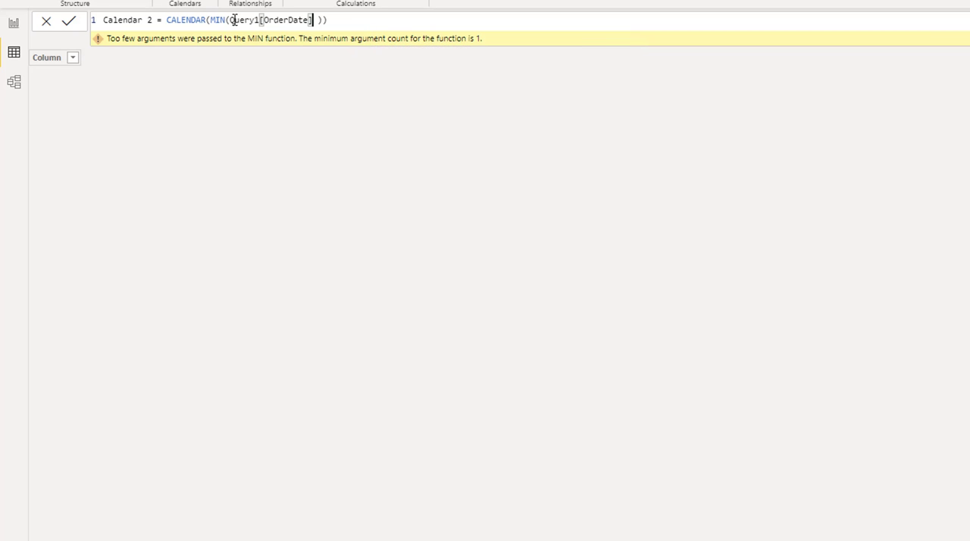
Add the MAX function as the CALENDAR end date argument, following the MIN expression.
key(Right)
key(Right)
key(Left)
key(Right)
key(Left)
key(Right)
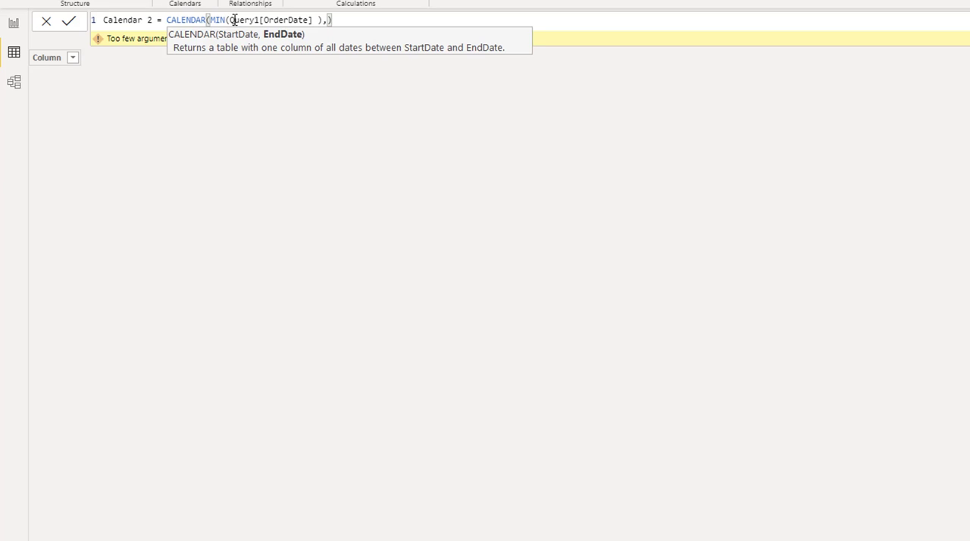
text(, M)
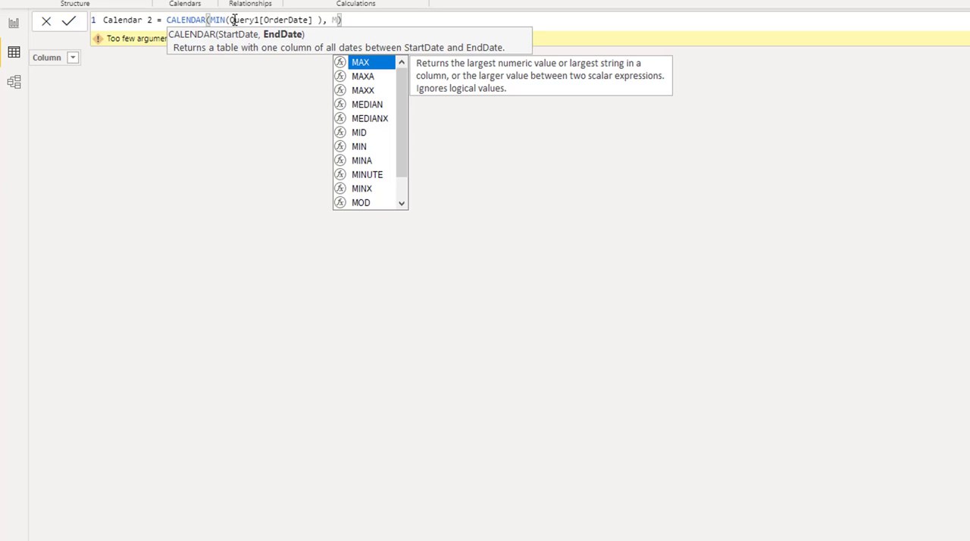
key(Tab)
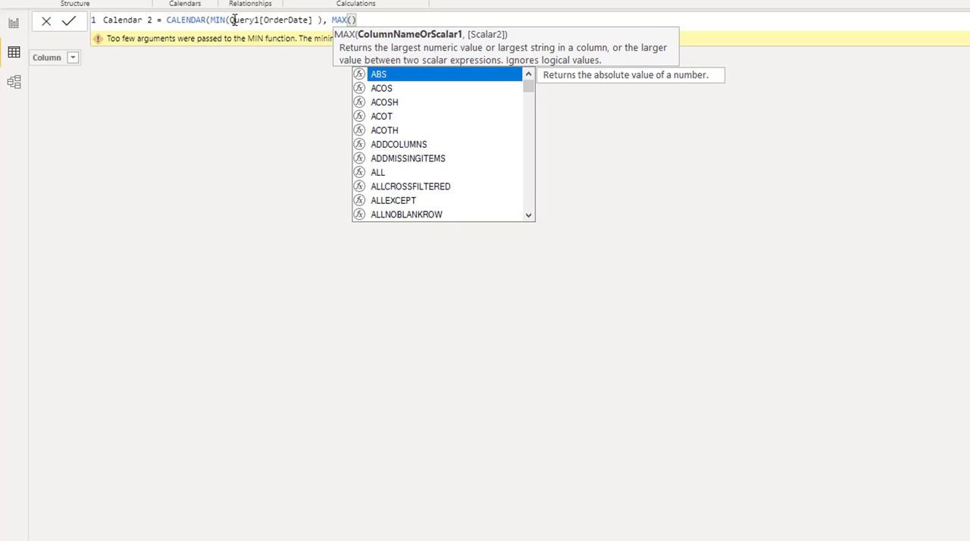
Complete the MAX function with Query1[OrderDate] and commit the Calendar 2 table.
text(ord)
key(Down)
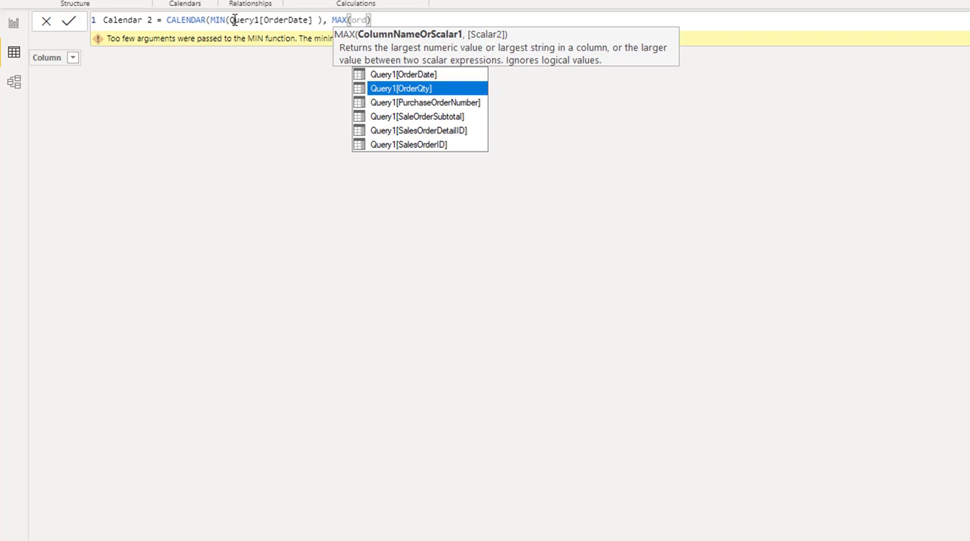
key(Up)
key(Tab)
text())
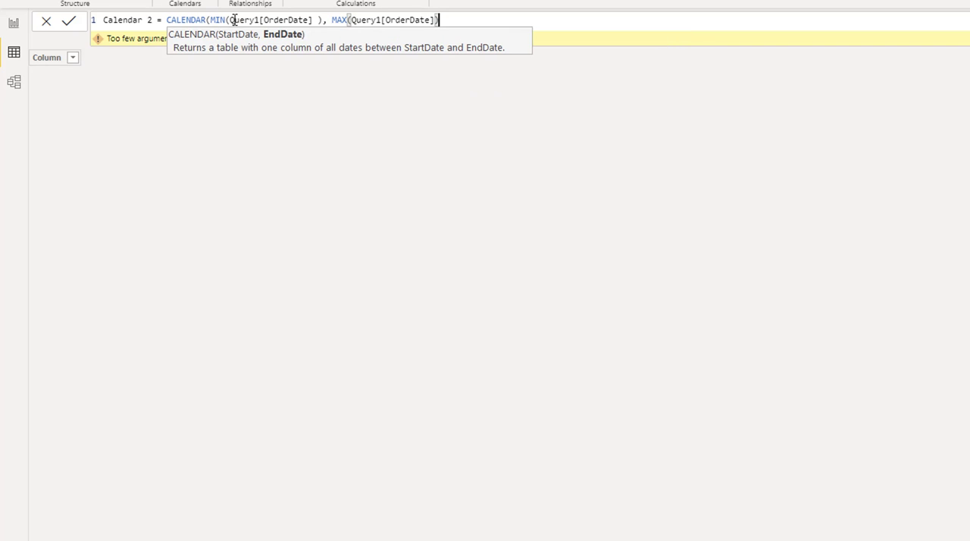
text())
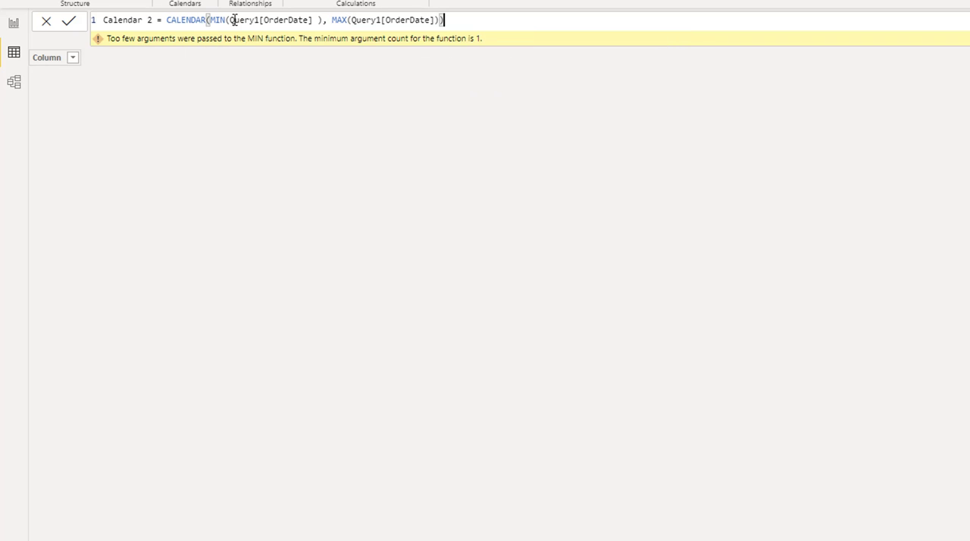
key(Return)
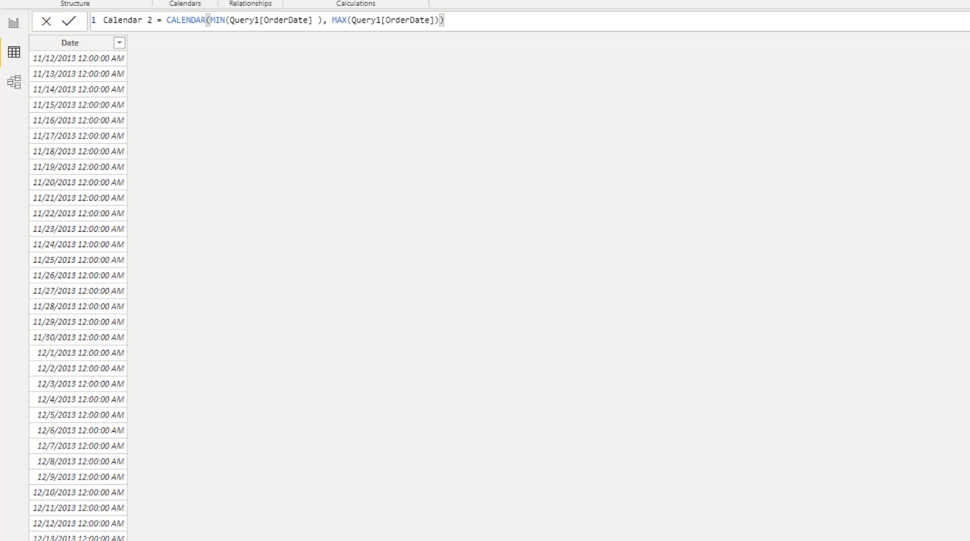
Look through the Calendar 2 rows to check the first and last dates of the range.
scroll(78, 296, down, 20)
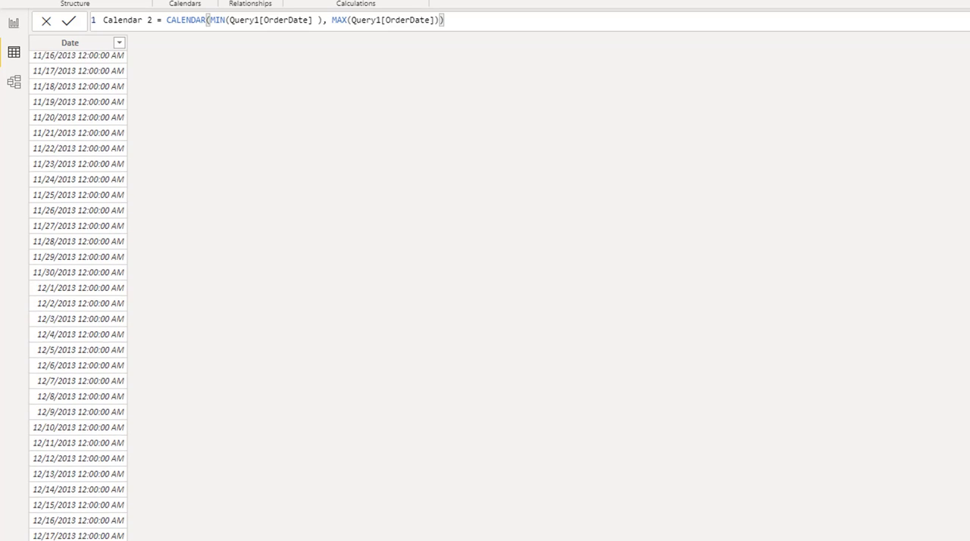
scroll(78, 296, down, 20)
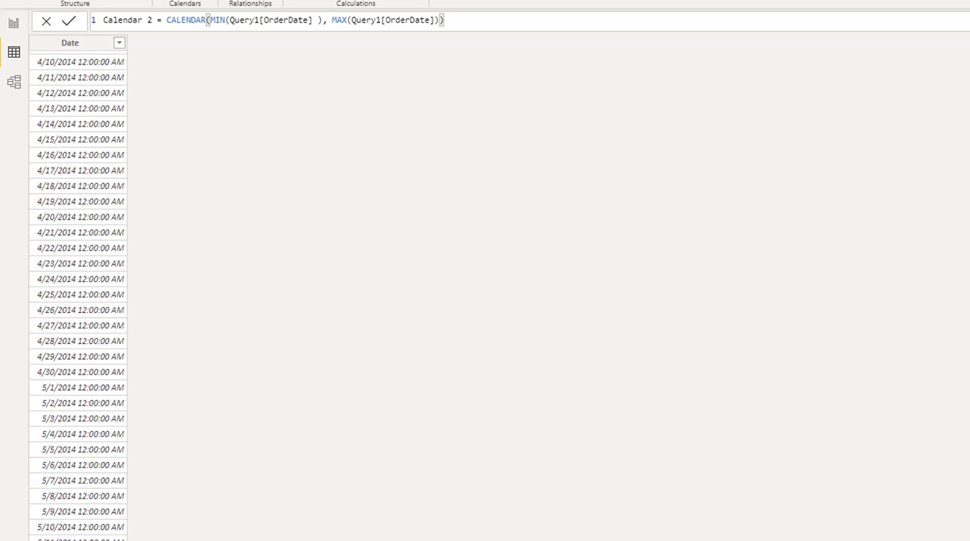
scroll(78, 296, down, 15)
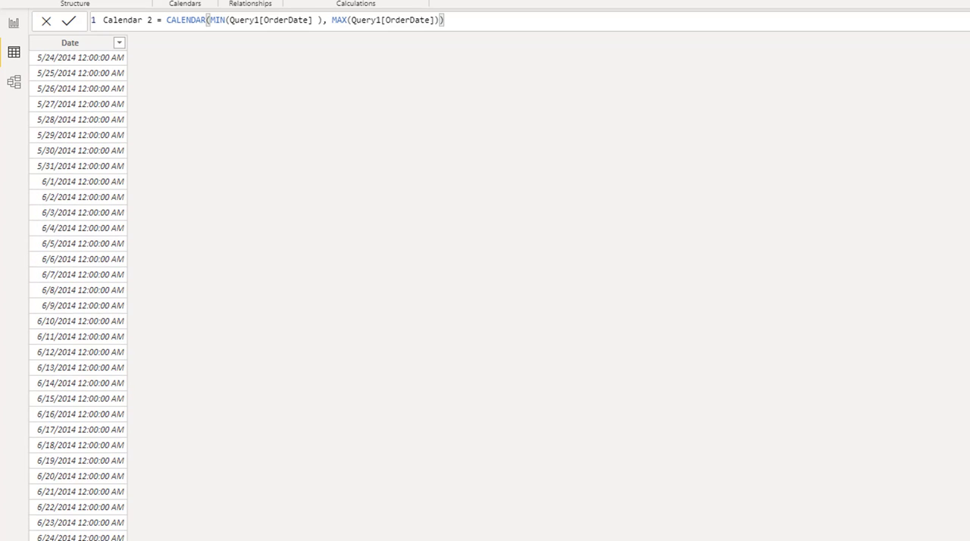
scroll(78, 296, up, 20)
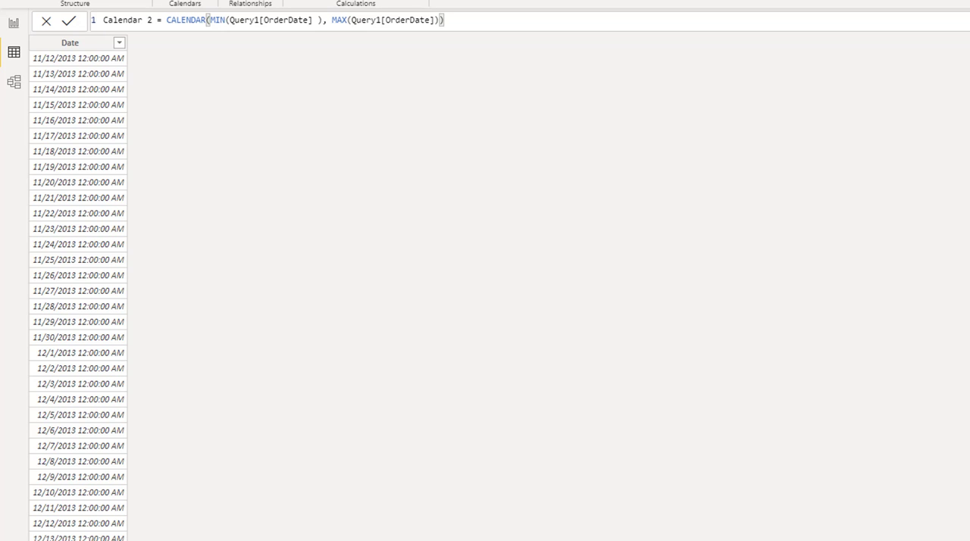
scroll(78, 296, down, 20)
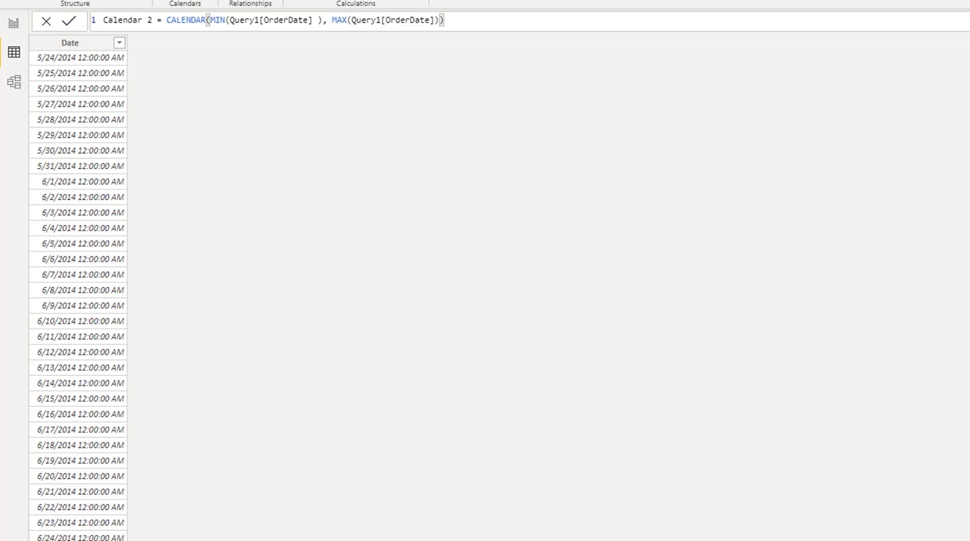
scroll(79, 296, up, 20)
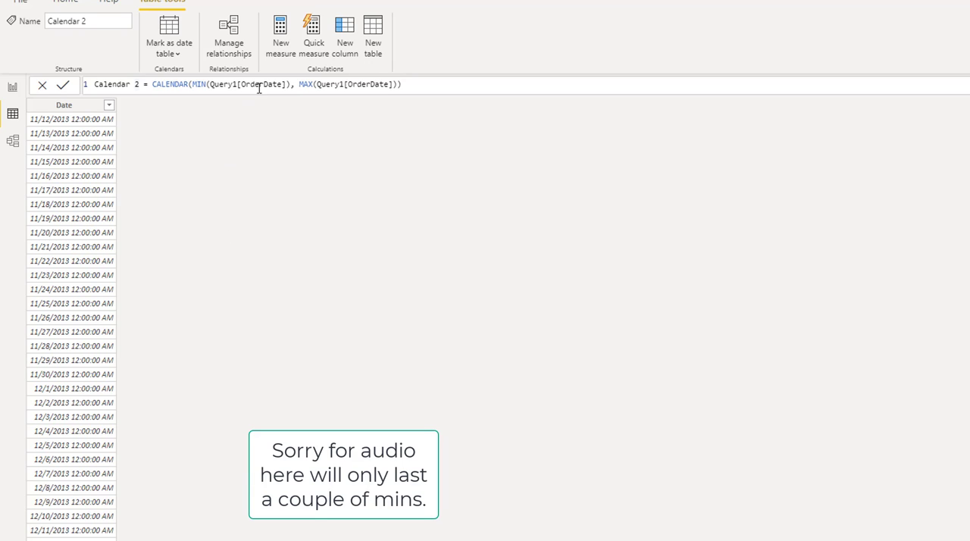
Nest MIN(Query1[OrderDate]) as the first argument of the start date's outer MIN in the Calendar 2 formula.
click(210, 84)
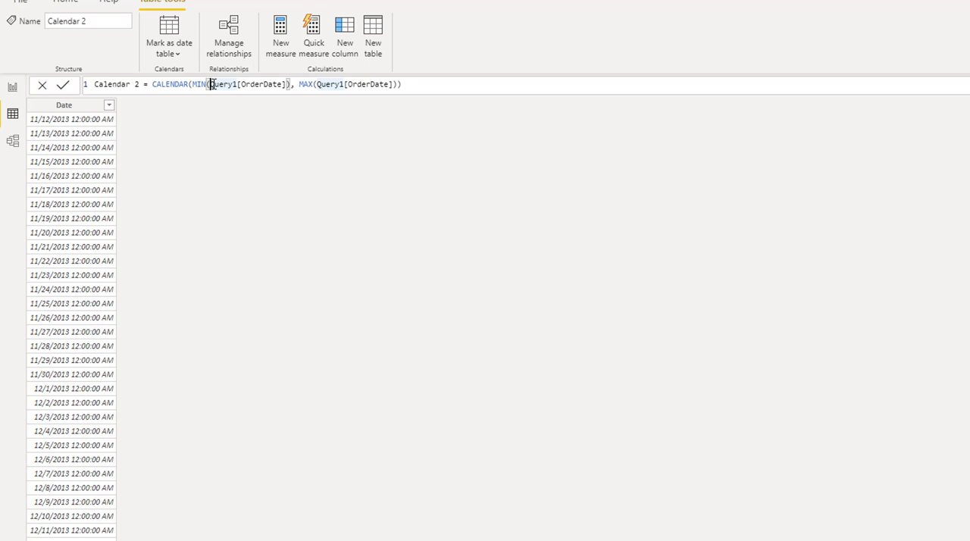
text(min)
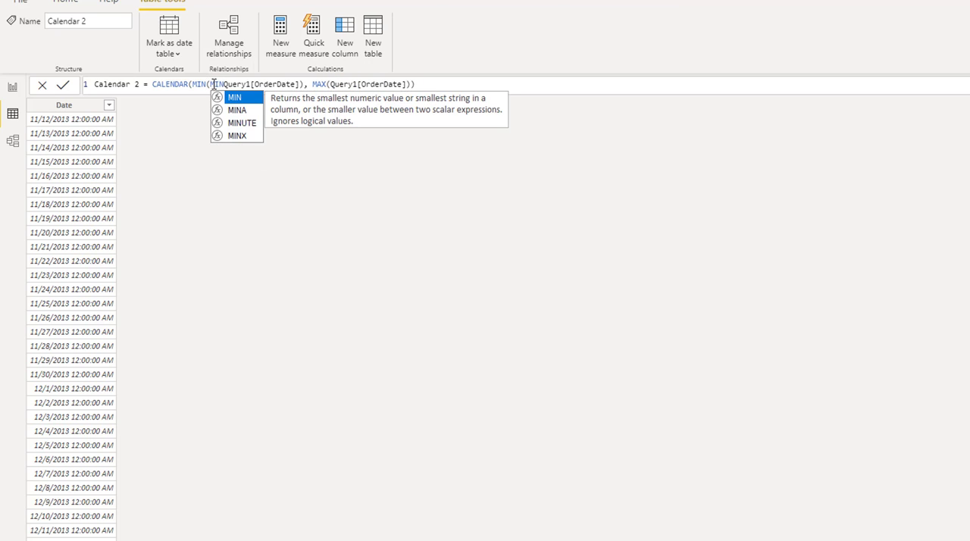
text(()
key(Right)
key(Right)
key(Right)
key(Right)
key(Right)
key(Right)
key(Right)
key(Right)
key(Right)
key(Right)
key(Right)
key(Right)
key(Right)
key(Right)
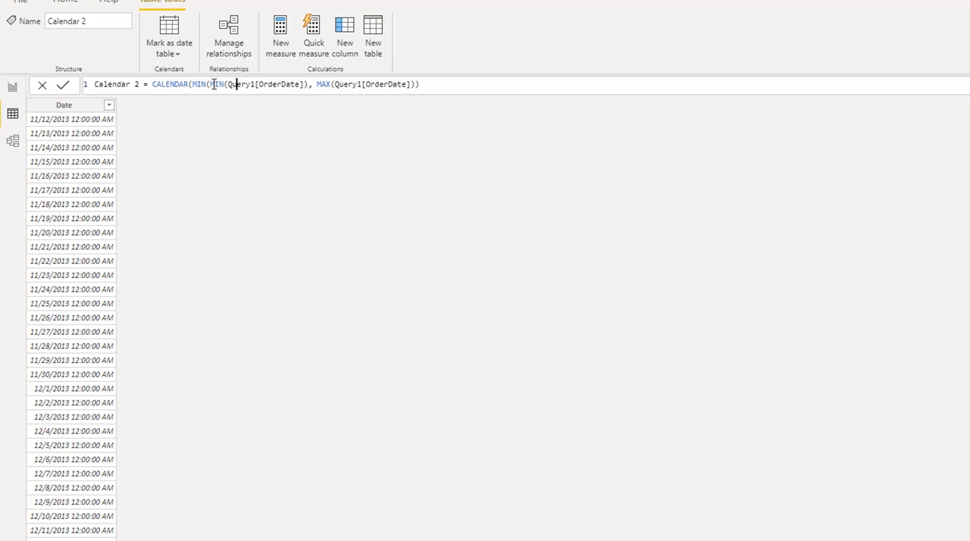
key(Right)
key(Right)
key(Right)
key(Right)
text(,)
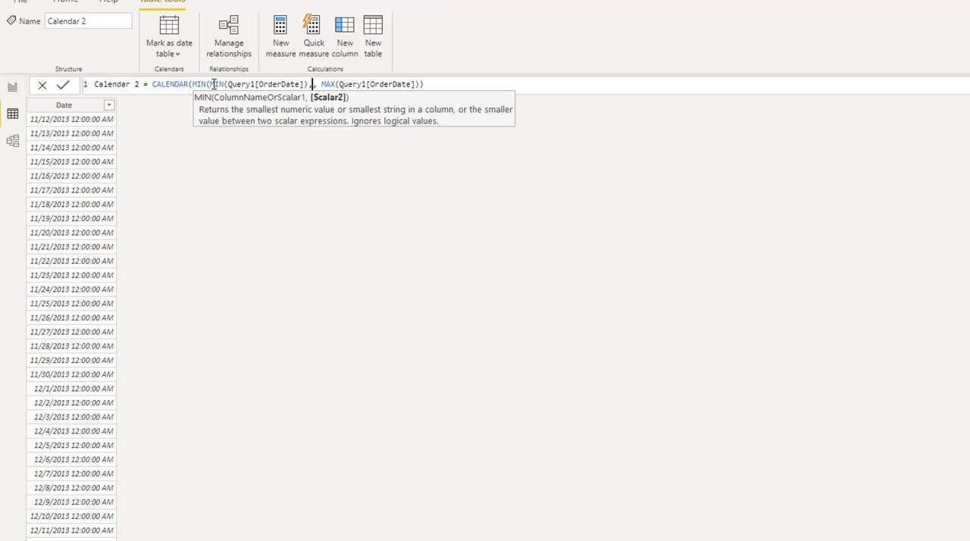
text( M)
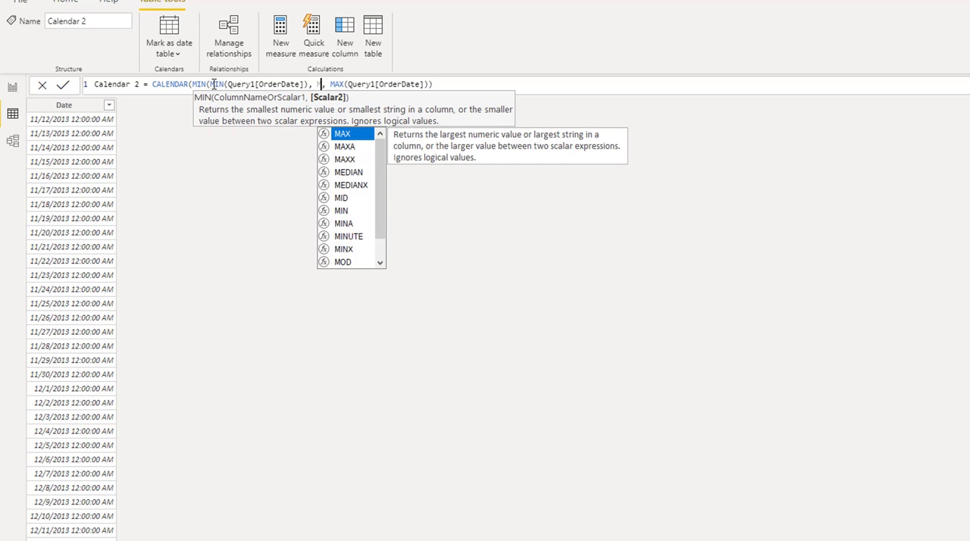
Add MIN(Query1[ShipDate]) as the second argument of the start date's outer MIN in the Calendar 2 formula.
key(Down)
key(Down)
key(Down)
key(Down)
key(Down)
key(Down)
key(Tab)
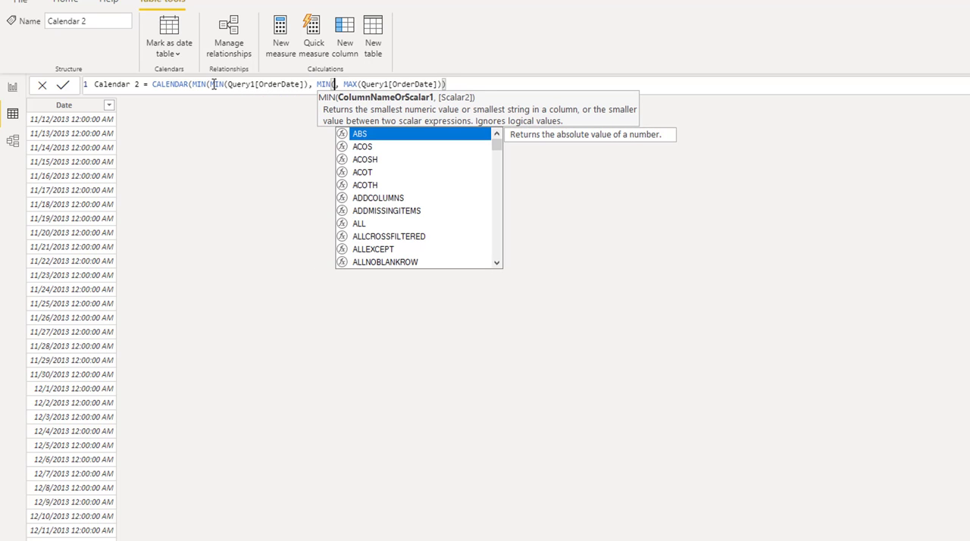
text(ship)
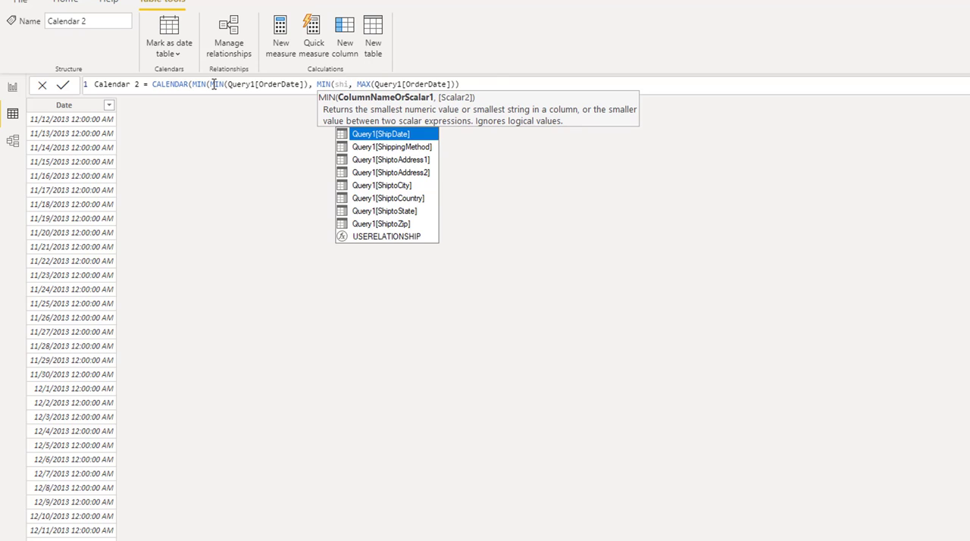
key(Tab)
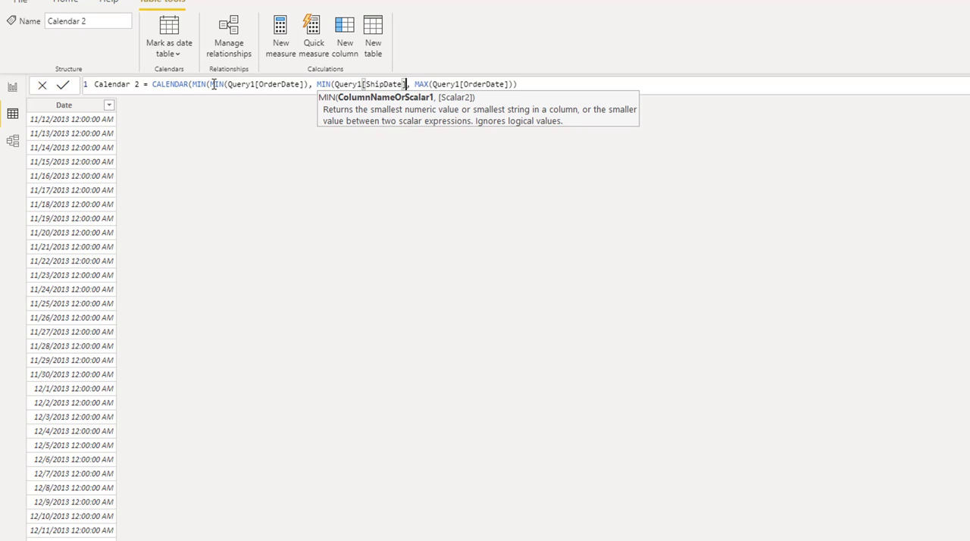
text())
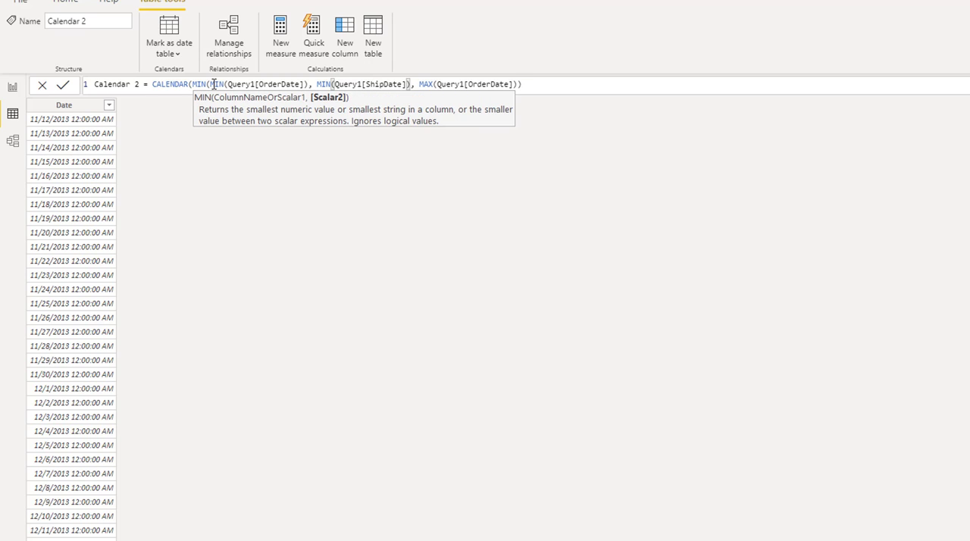
Nest another MAX function around Query1[OrderDate] inside the end date's MAX expression.
key(Right)
key(Right)
key(Right)
key(Right)
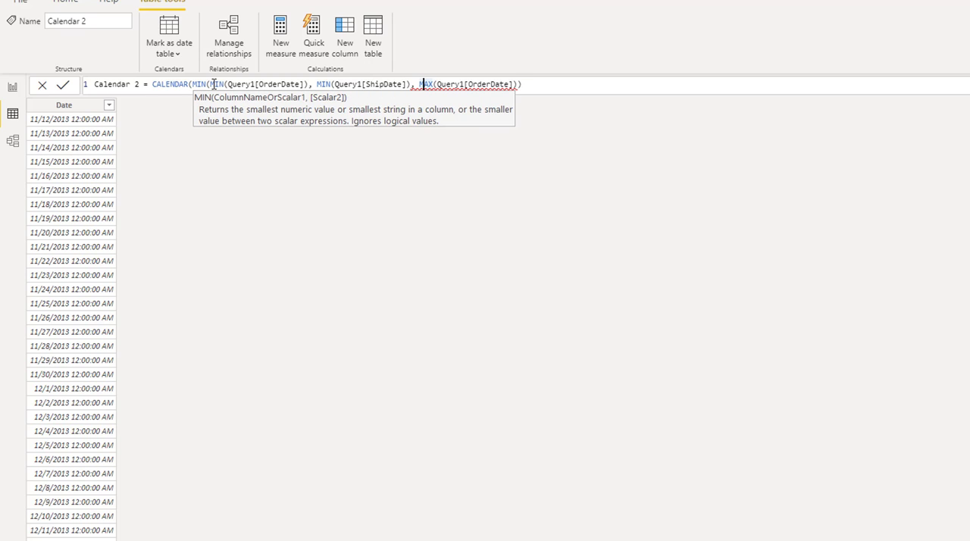
key(Right)
key(Right)
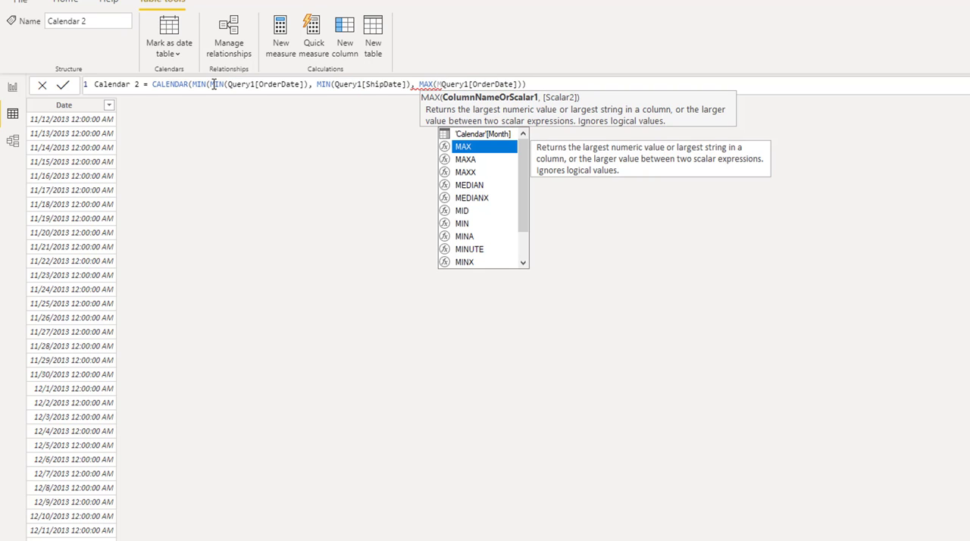
text(AX)
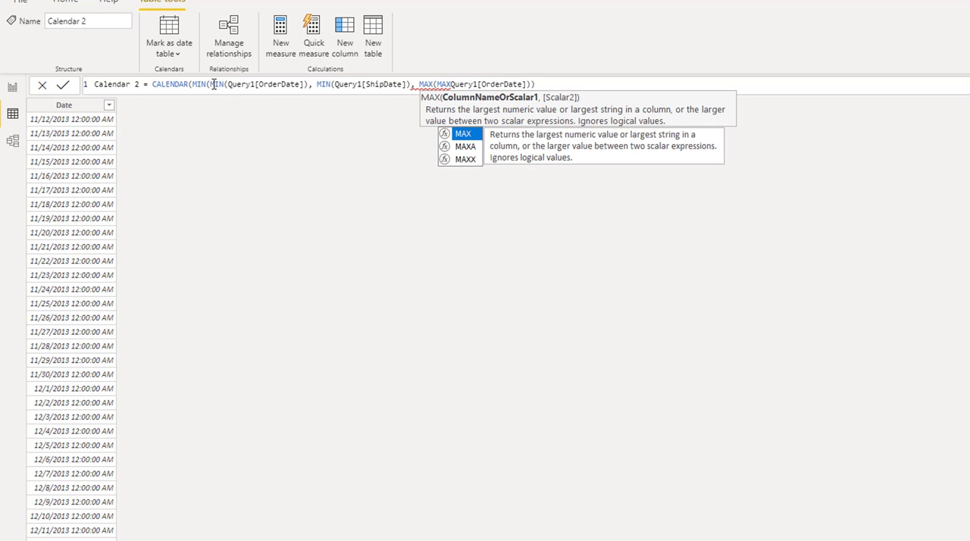
text(()
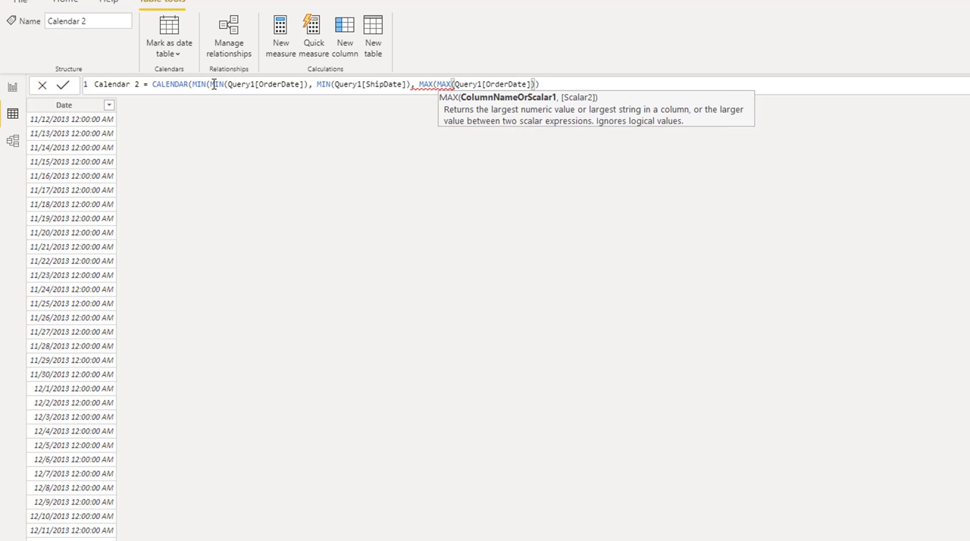
text(,)
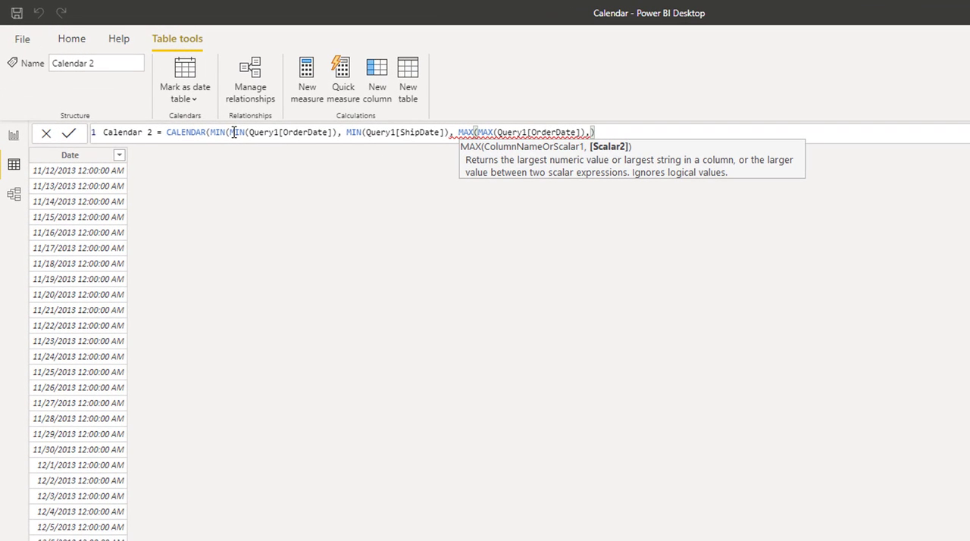
text(M)
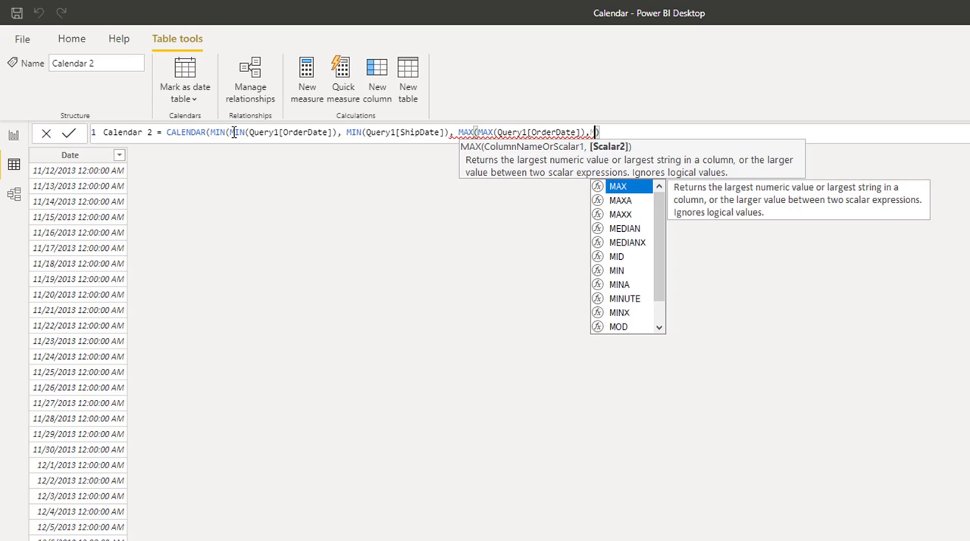
text(AX)
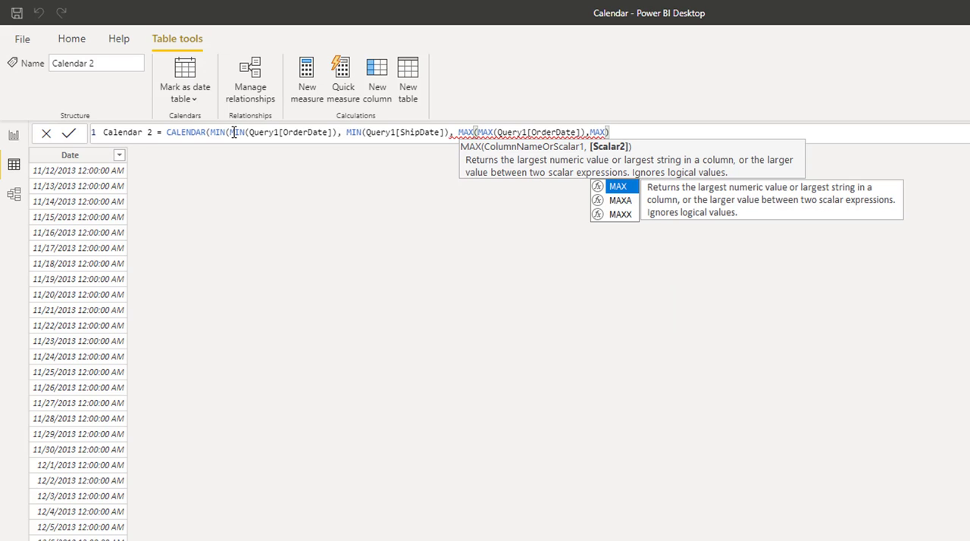
text(()
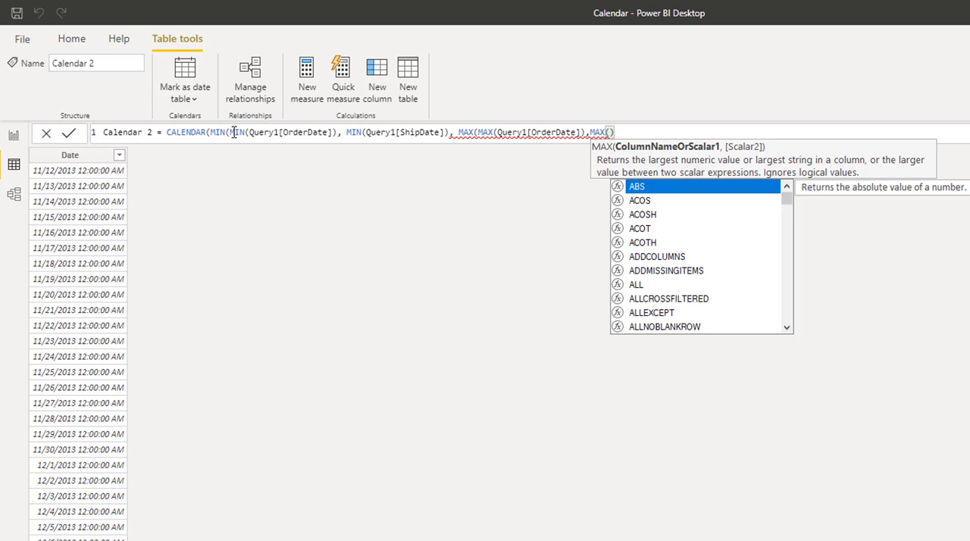
text(sh)
Add MAX(Query1[ShipDate]) as the second argument of the end date's outer MAX.
key(Tab)
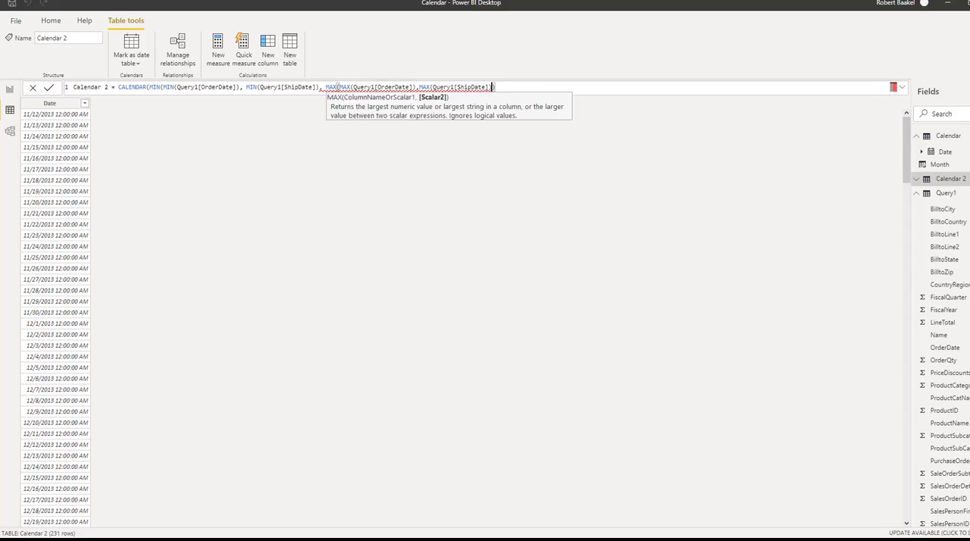
Add the missing closing parentheses for the outer MIN and for CALENDAR, and review the Calendar 2 date rows.
click(319, 87)
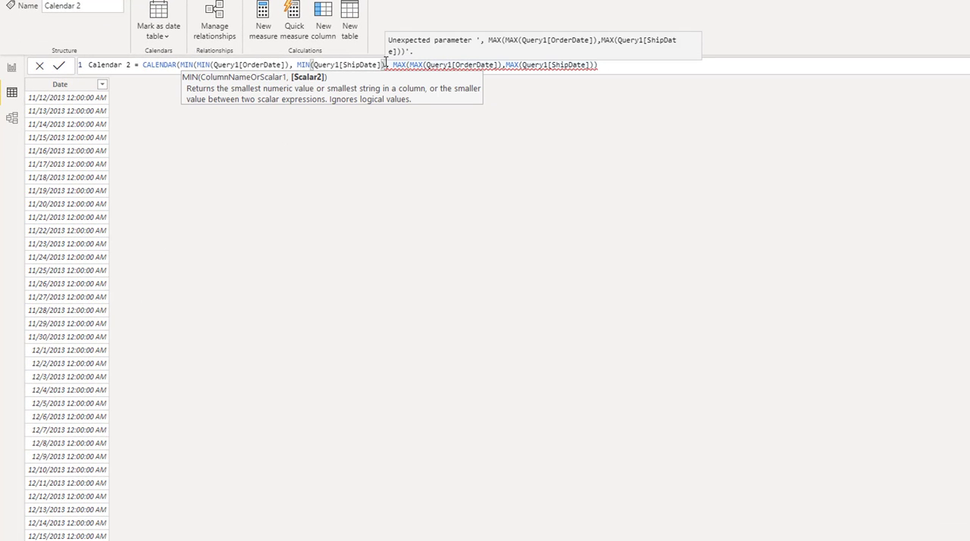
text())
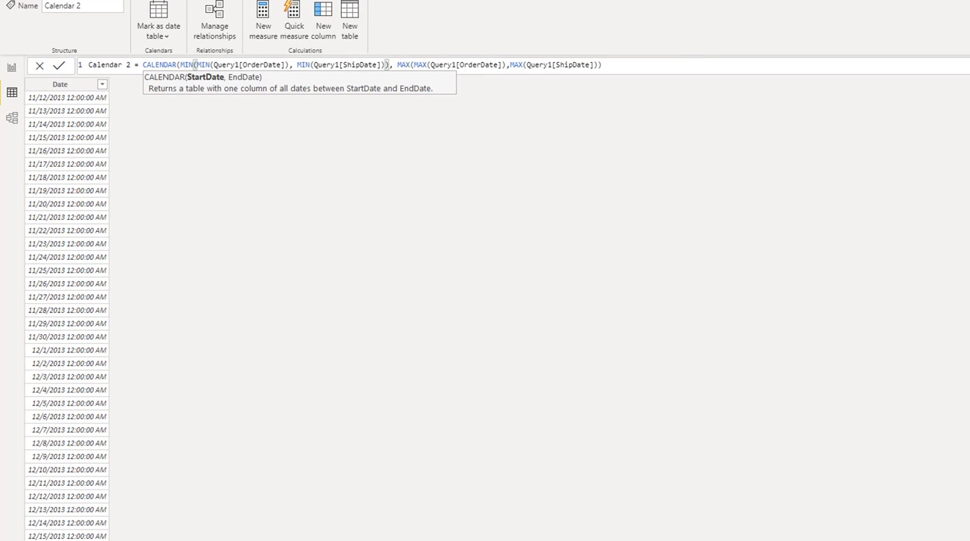
click(577, 128)
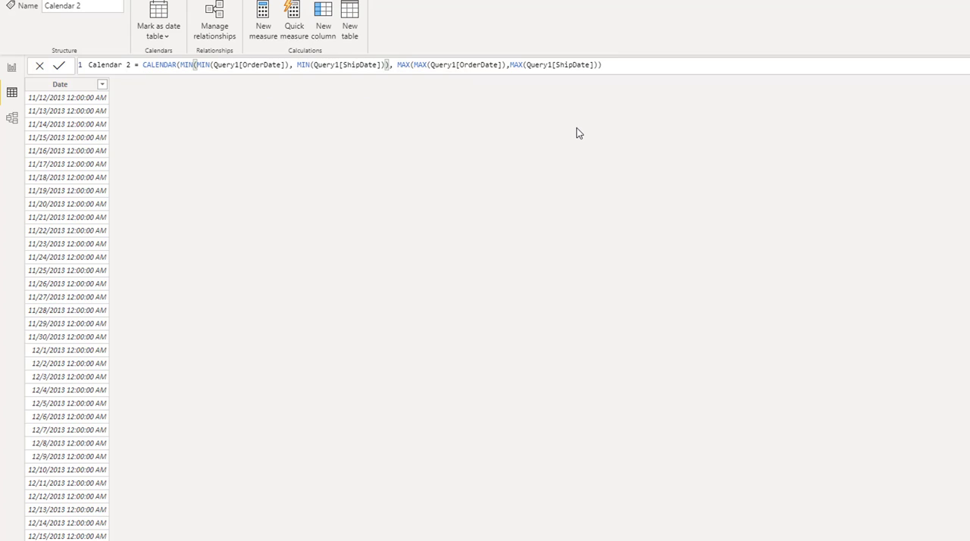
click(642, 67)
text())
scroll(67, 316, down, 20)
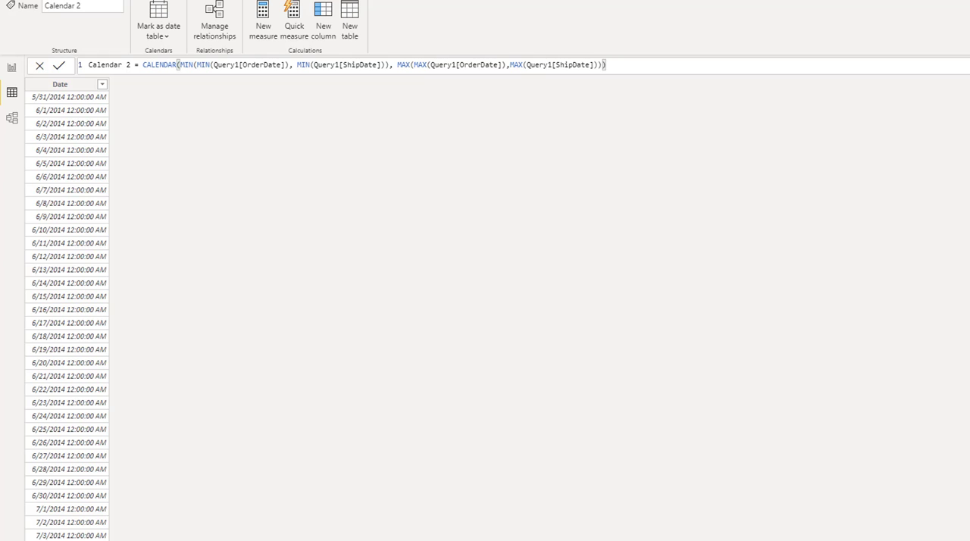
scroll(67, 316, up, 20)
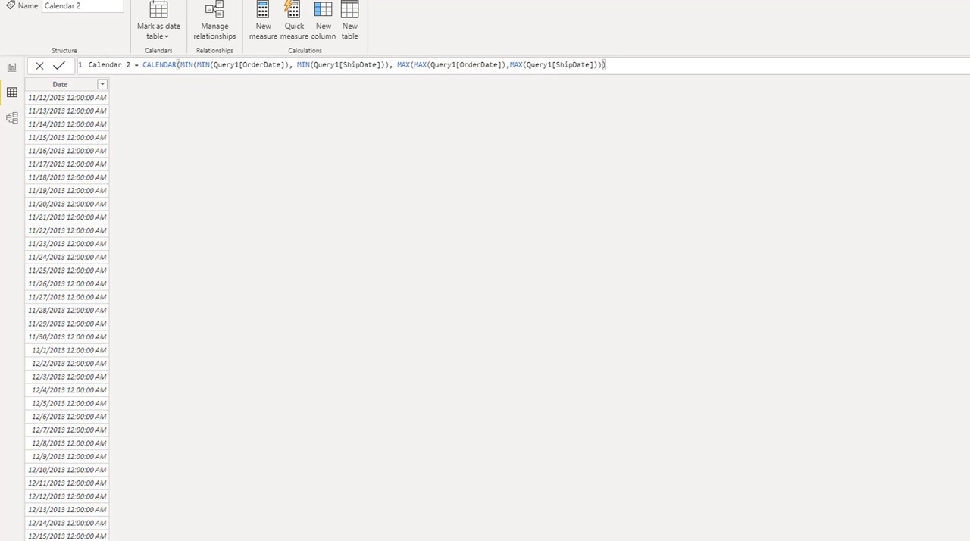
scroll(66, 316, down, 20)
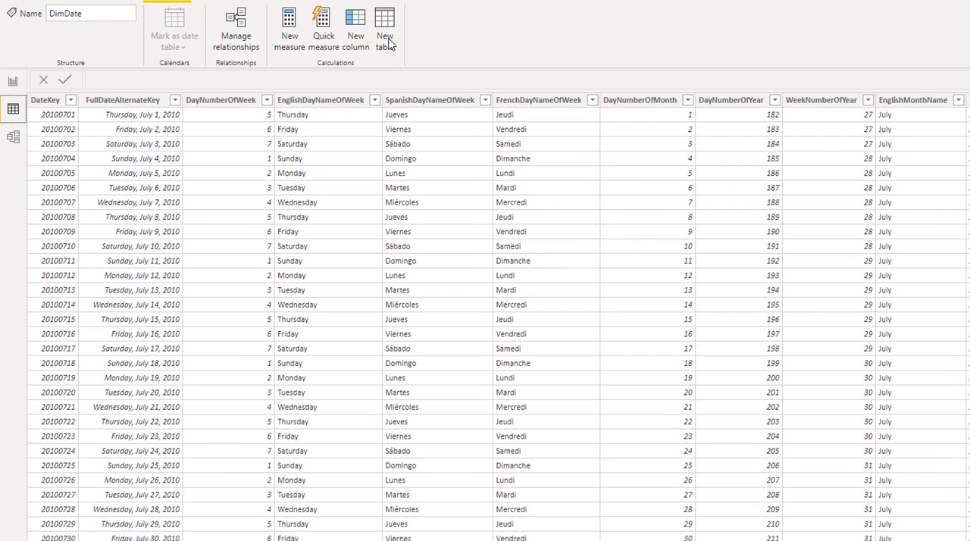
Create a new calculated table named Calendar that uses the CALENDARAUTO function.
click(385, 43)
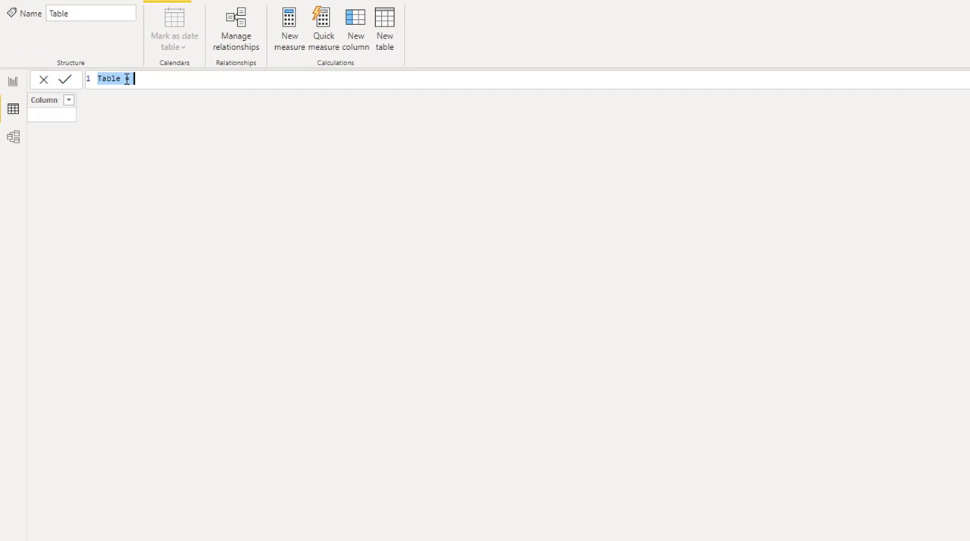
drag(126, 78, 71, 67)
text(Calendar)
key(End)
text(C)
key(Down)
key(Down)
key(Tab)
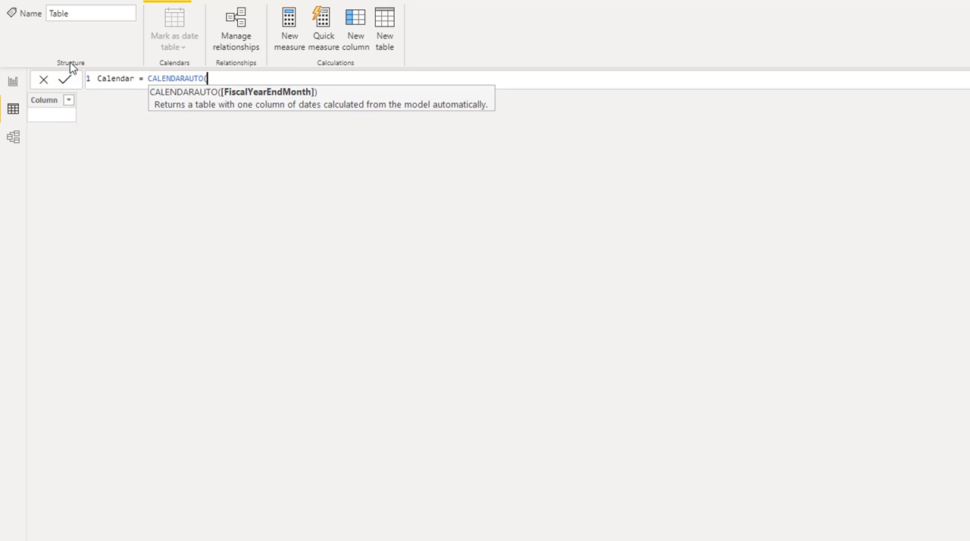
Set CALENDARAUTO's fiscal year end month to 6, commit the Calendar table and check its last dates.
text(6))
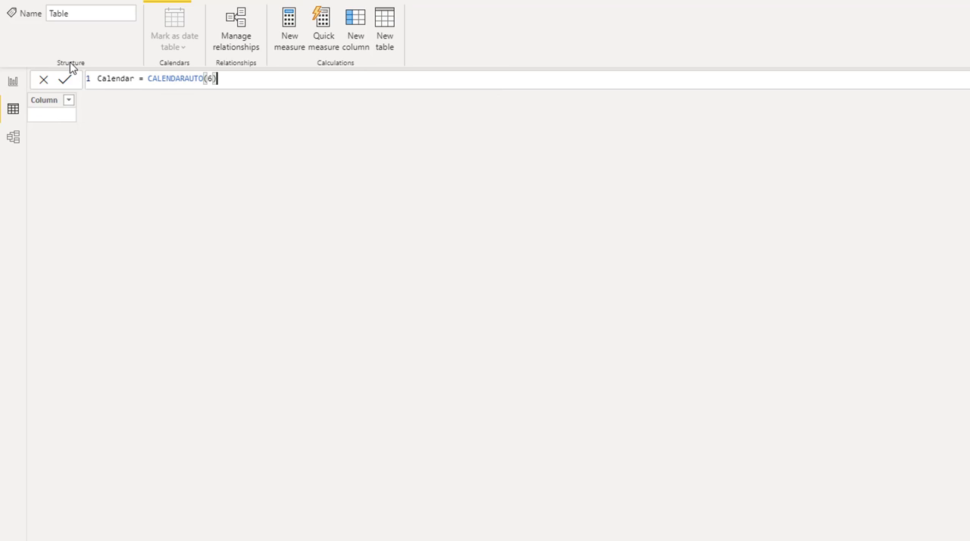
click(66, 75)
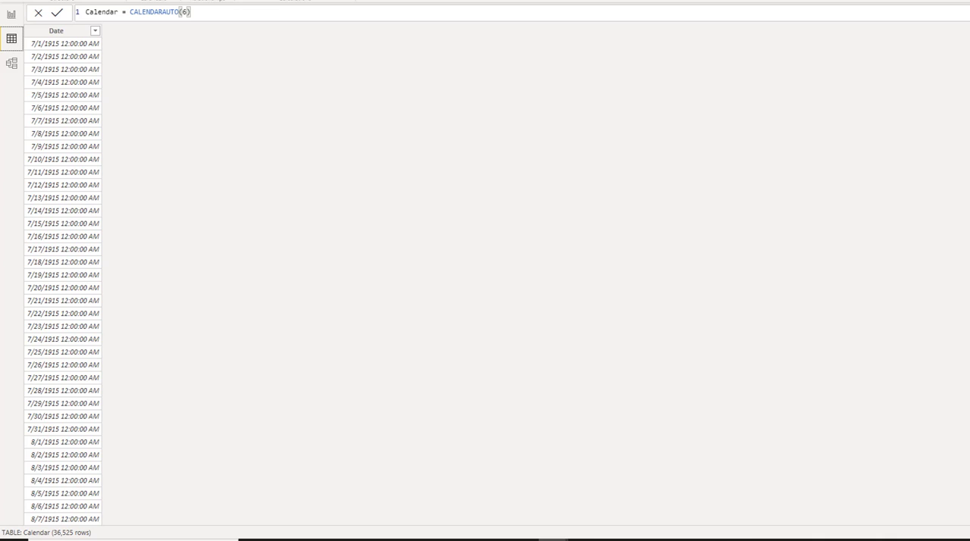
scroll(63, 280, down, 10)
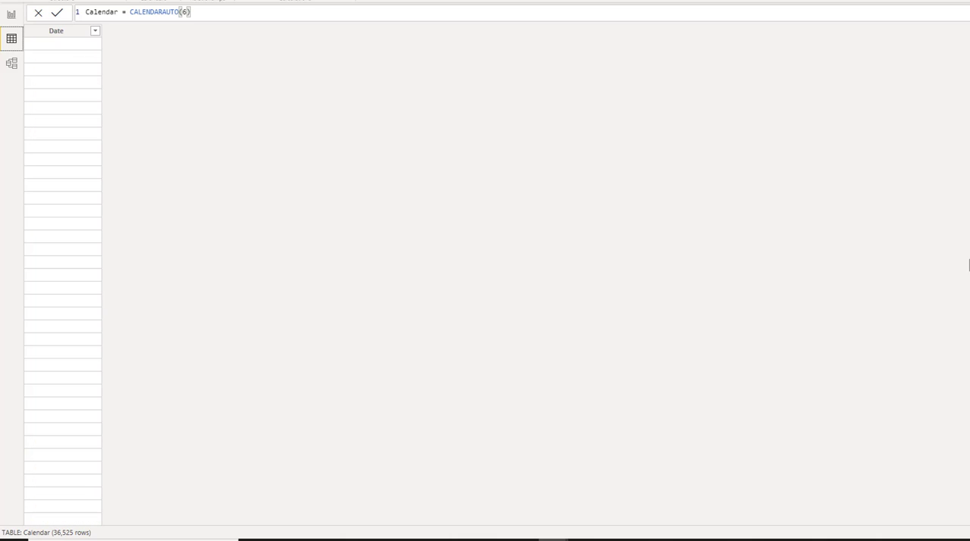
drag(969, 265, 968, 503)
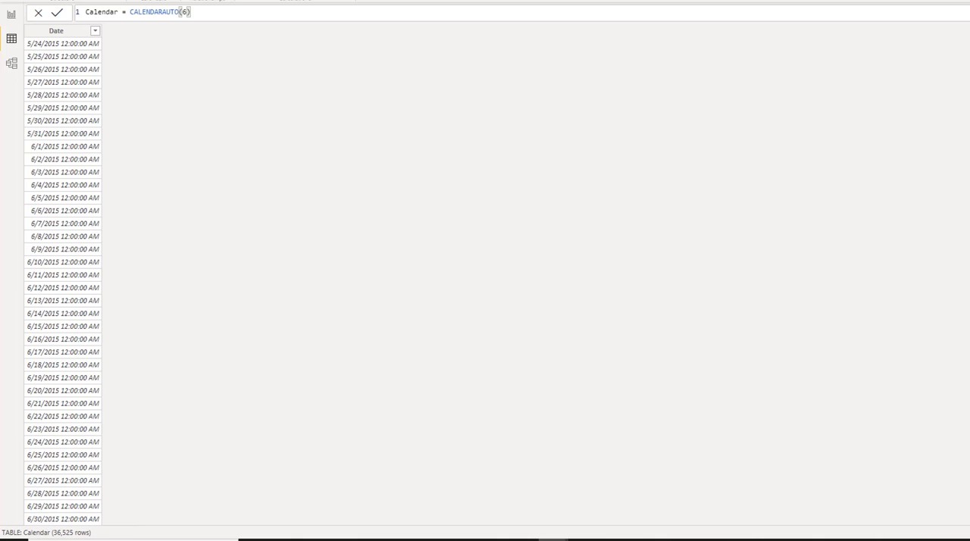
drag(969, 517, 969, 498)
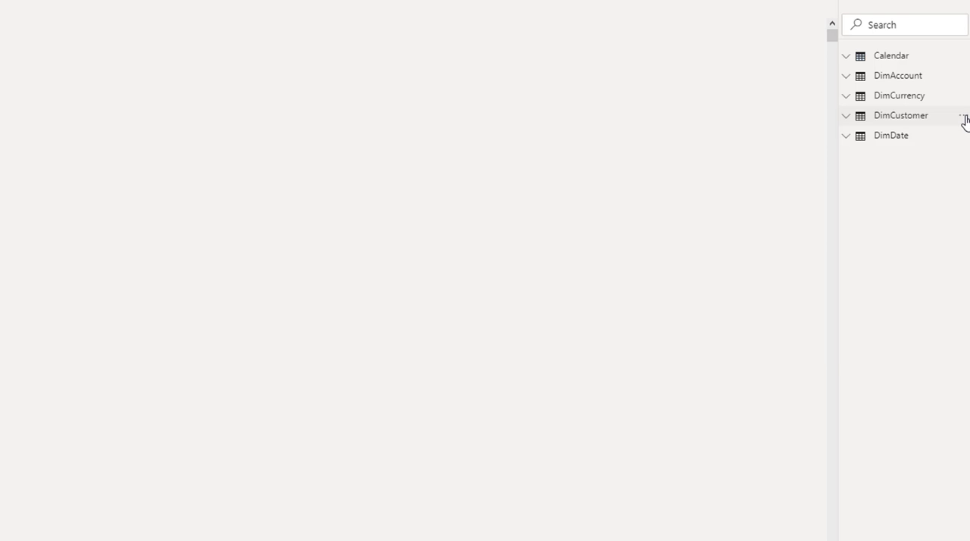
Delete the DimCustomer table from the model and check the first and last dates of the Calendar table.
click(964, 117)
click(879, 295)
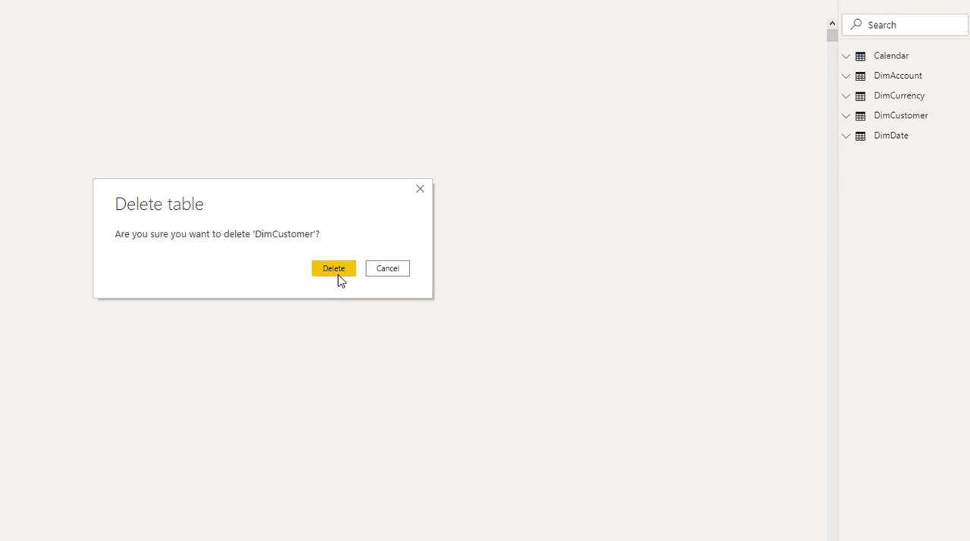
click(339, 280)
key(Return)
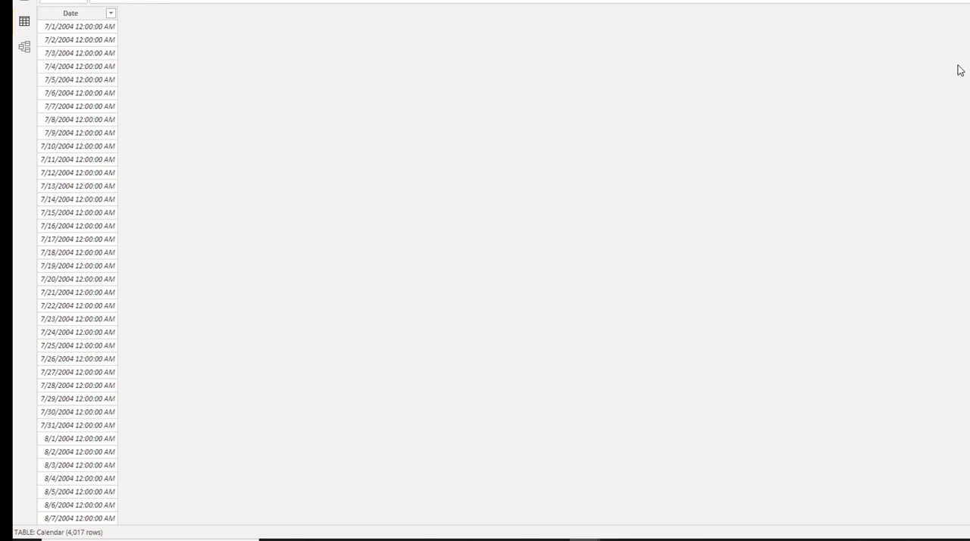
scroll(78, 272, down, 20)
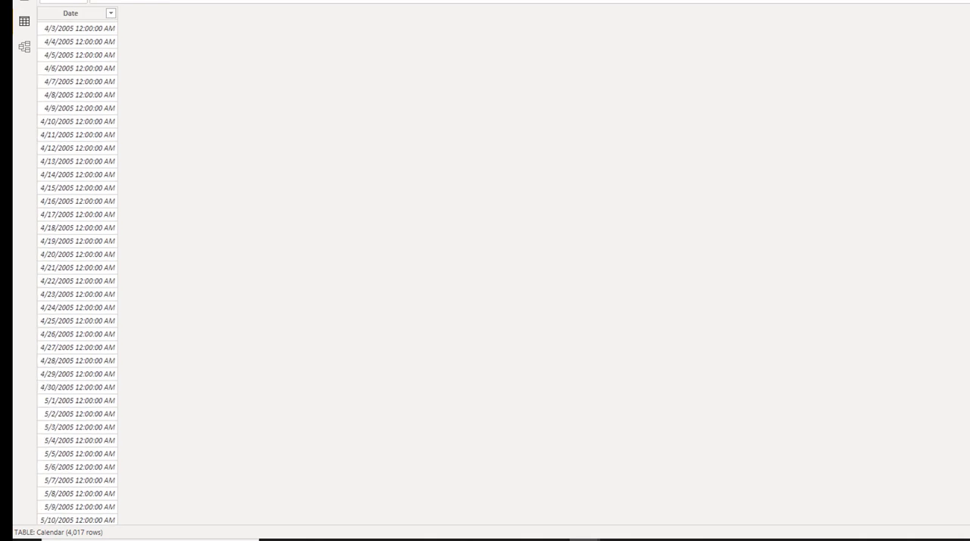
scroll(78, 272, down, 20)
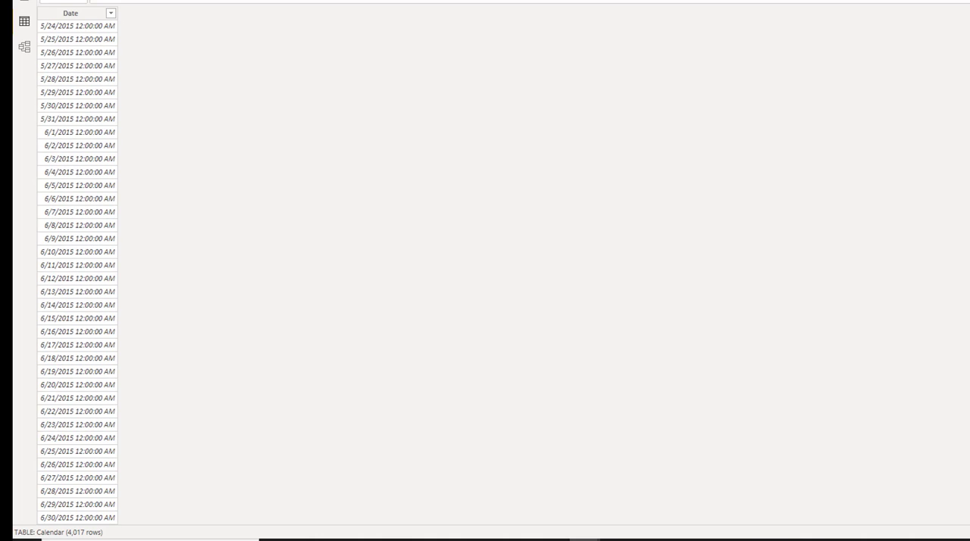
scroll(873, 33, up, 20)
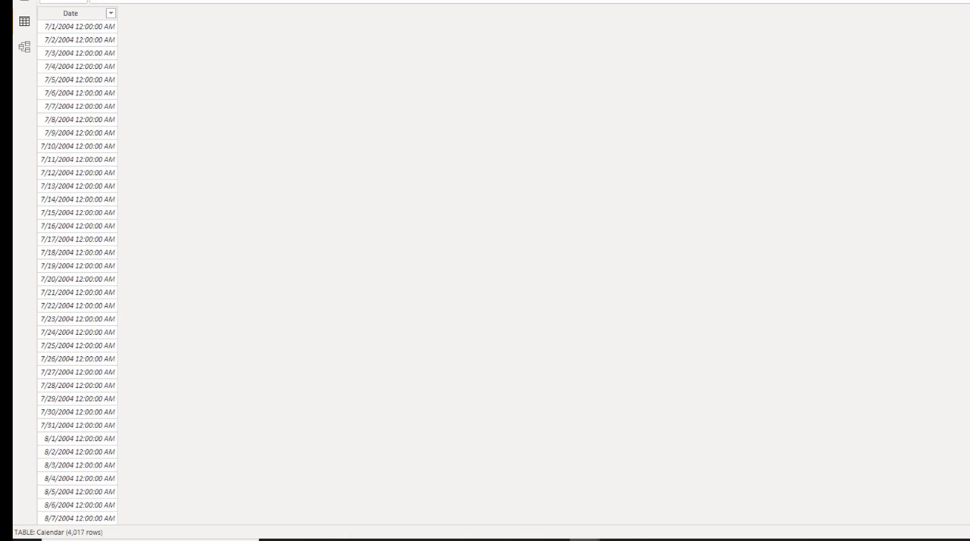